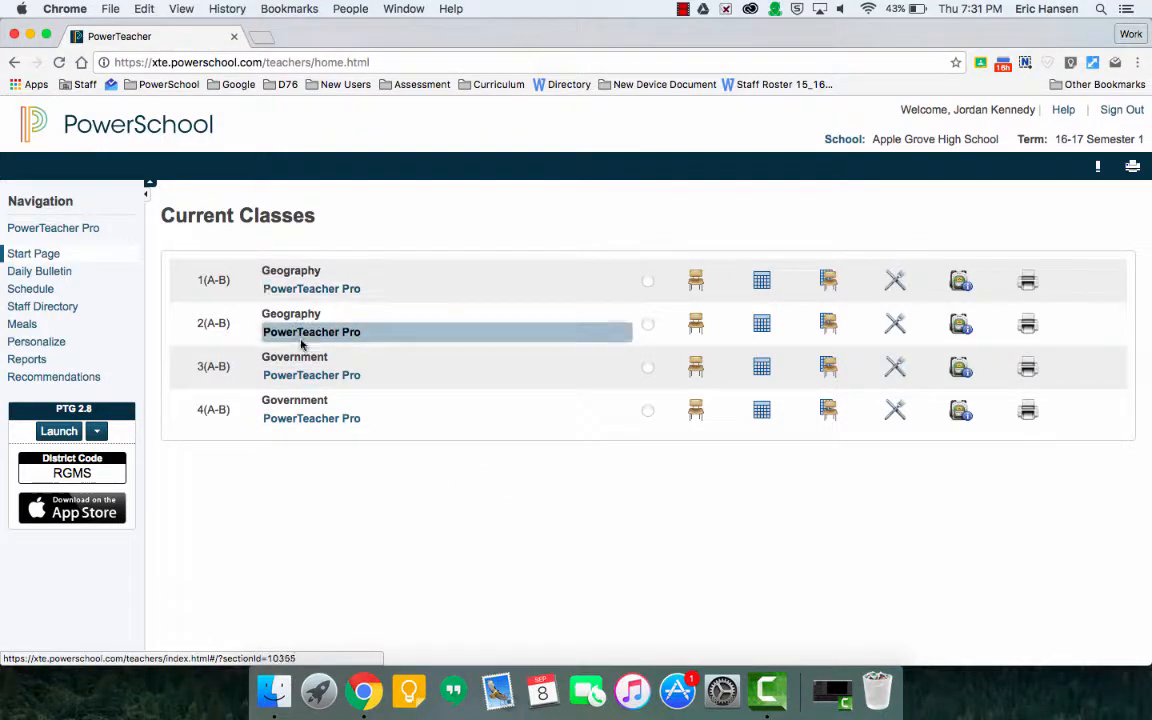
# Open the PowerTeacher Pro gradebook for 1(A-B) Geography and switch to the 2(A-B) Geography class.
pyautogui.click(283, 290)
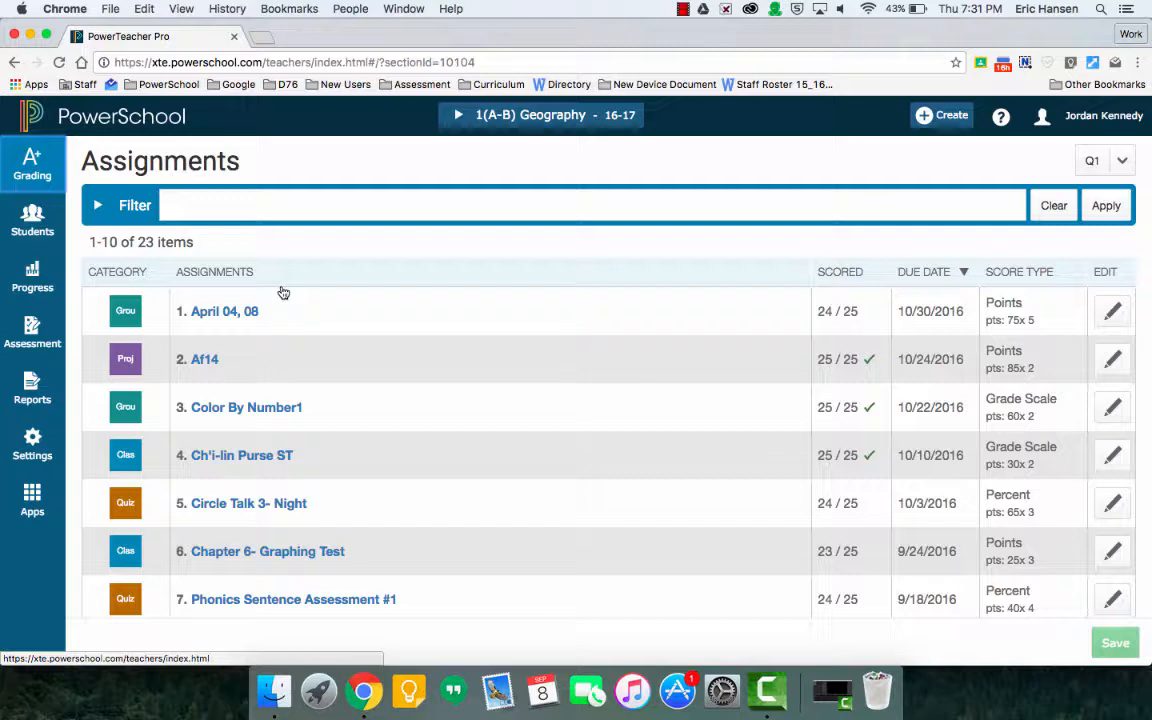
pyautogui.click(582, 126)
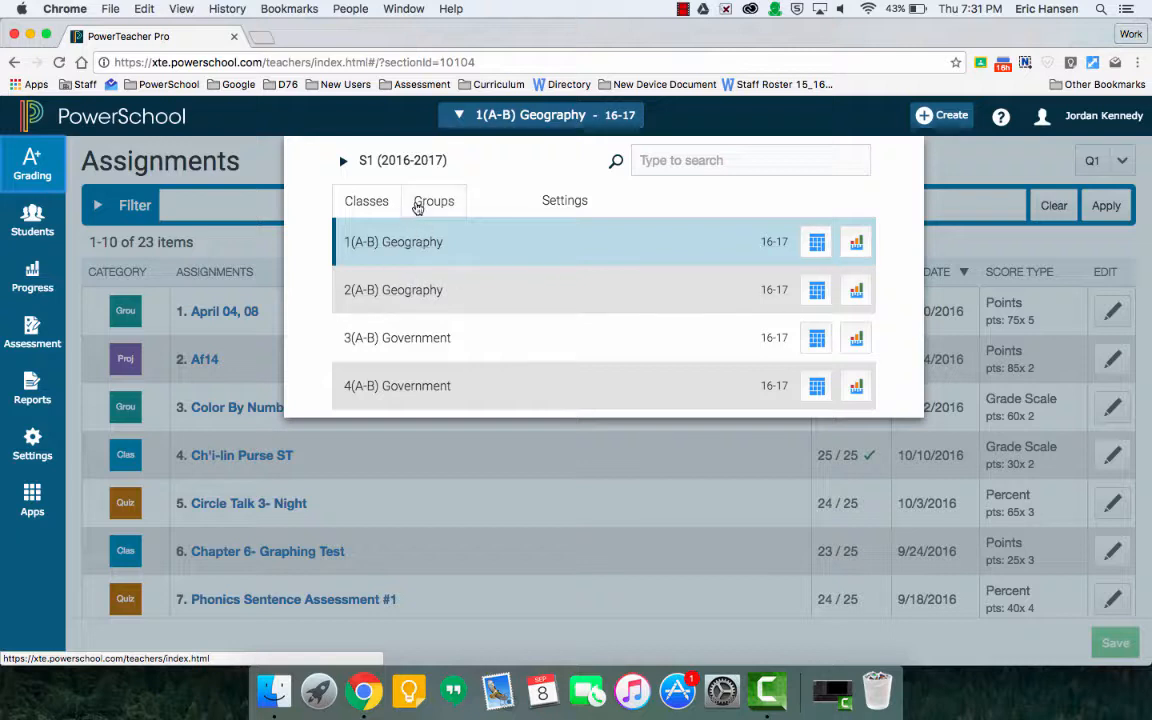
pyautogui.click(424, 200)
pyautogui.click(380, 203)
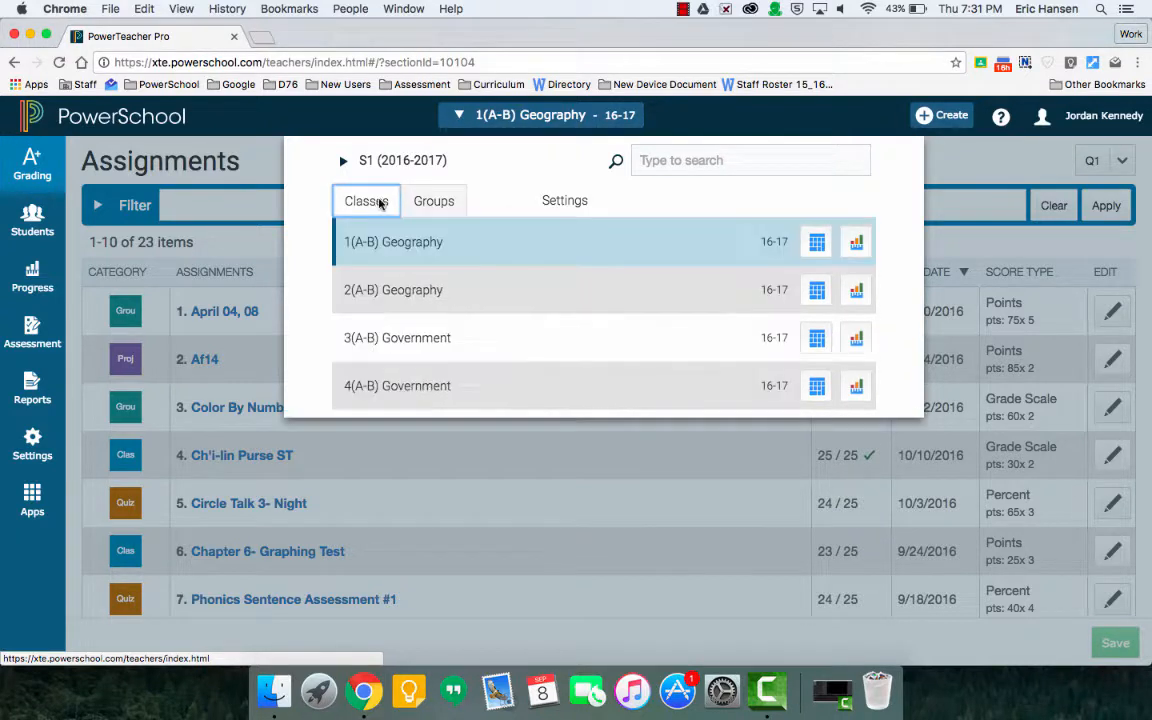
pyautogui.click(395, 290)
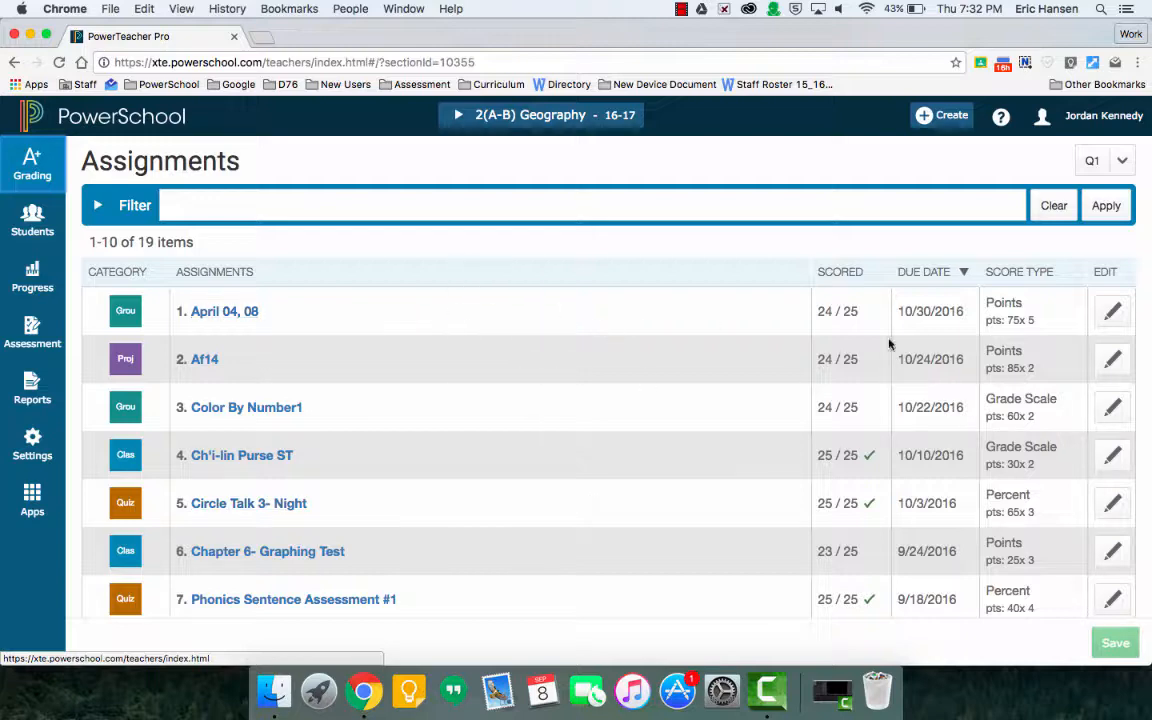
# Inspect the edit details of the April 04, 08 assignment and close them without changes.
pyautogui.click(1112, 311)
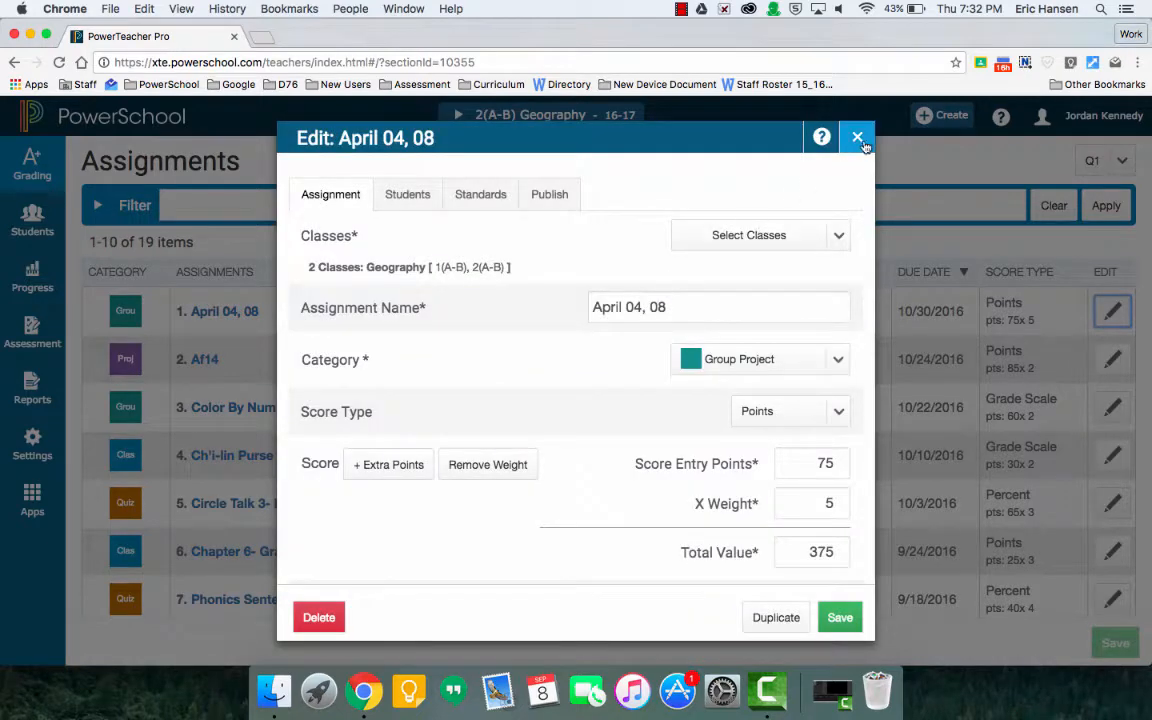
pyautogui.click(857, 137)
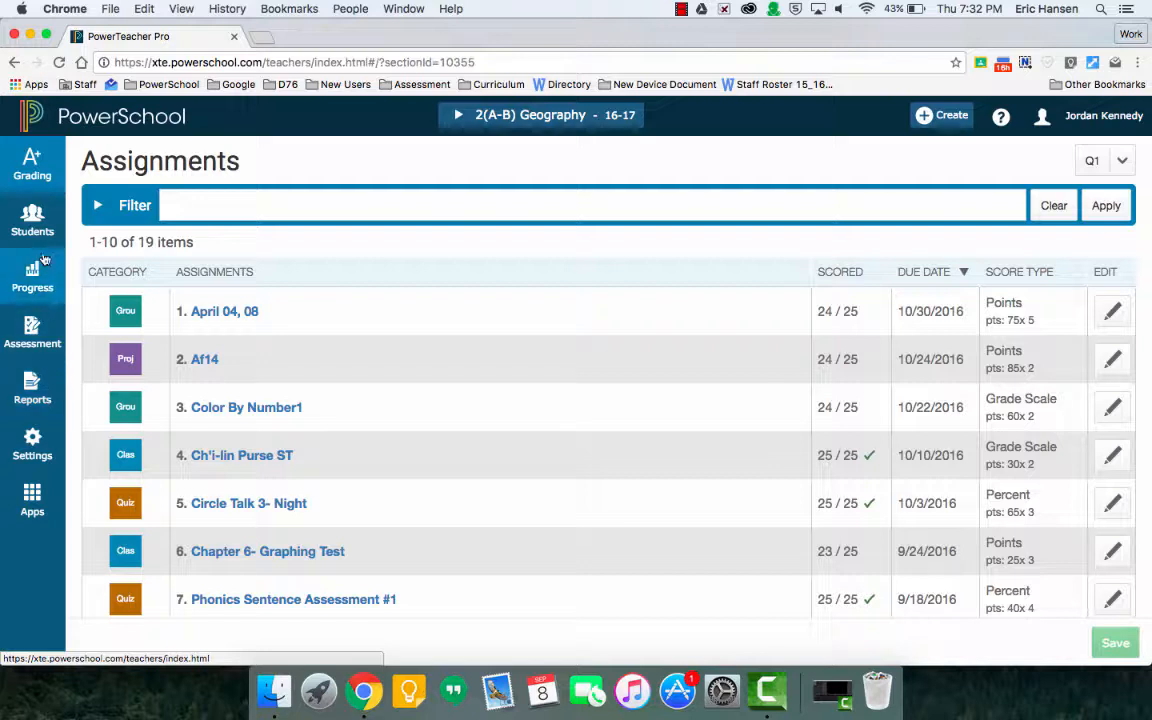
pyautogui.click(34, 163)
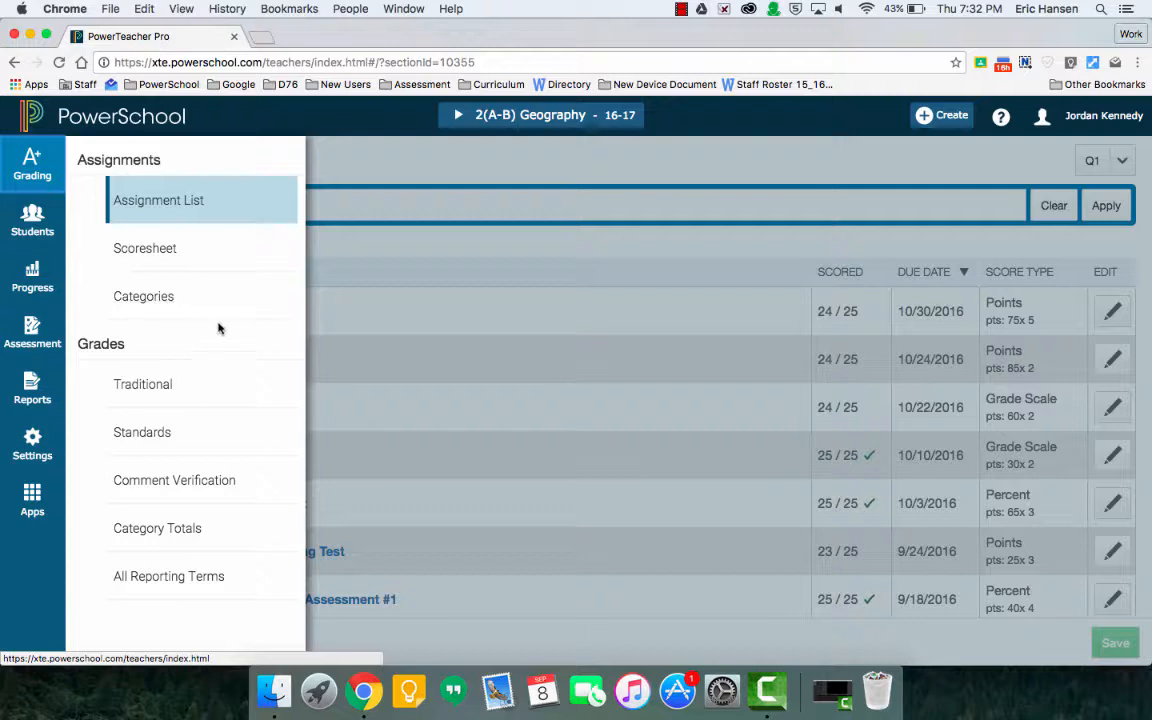
# Open one student's assignments page for 2(A-B) Geography and look through the listed scores.
pyautogui.moveTo(48, 228)
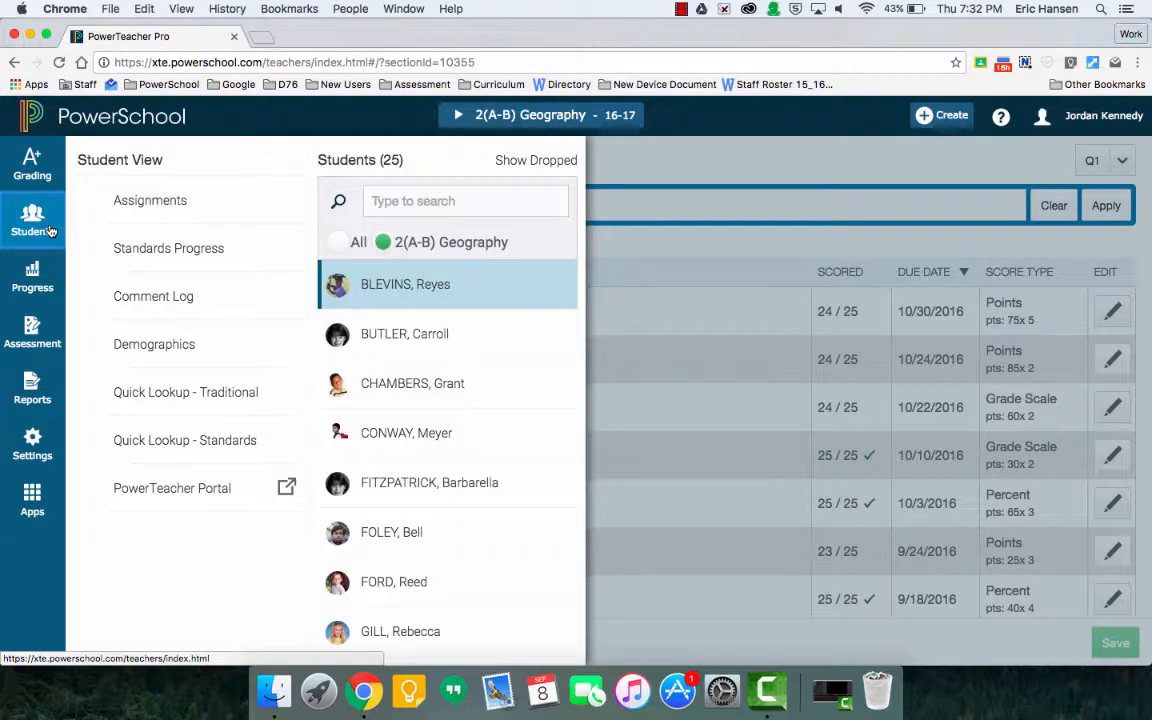
pyautogui.scroll(-2, 364, 330)
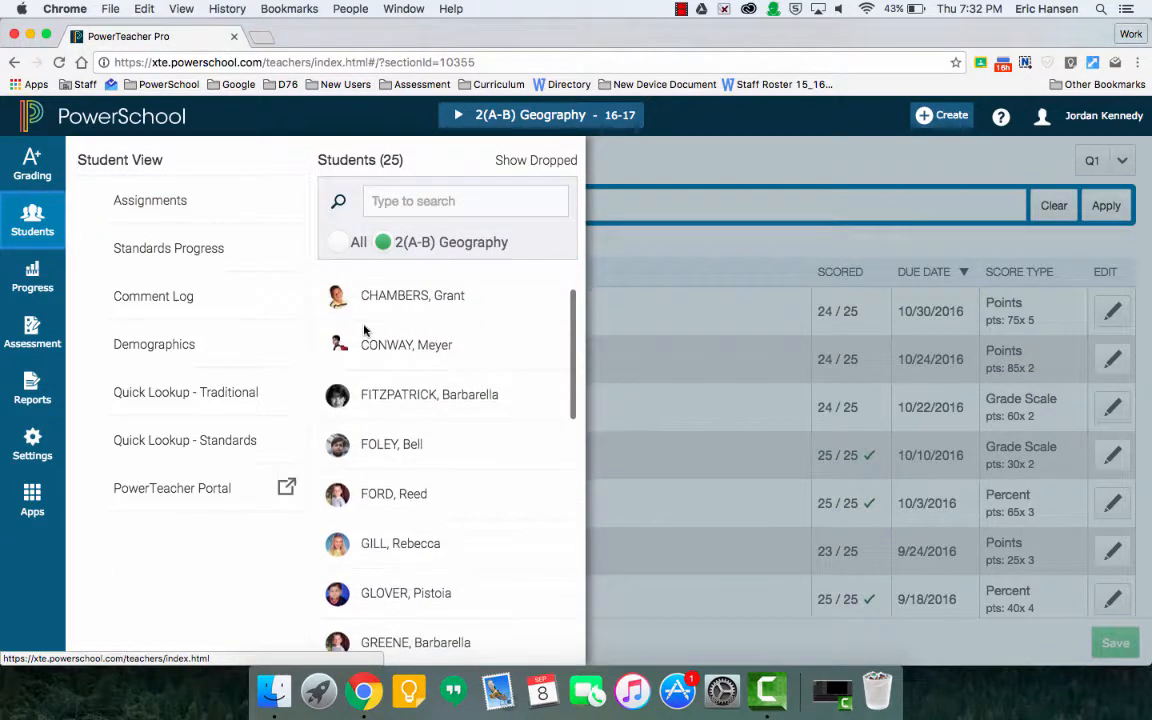
pyautogui.click(400, 393)
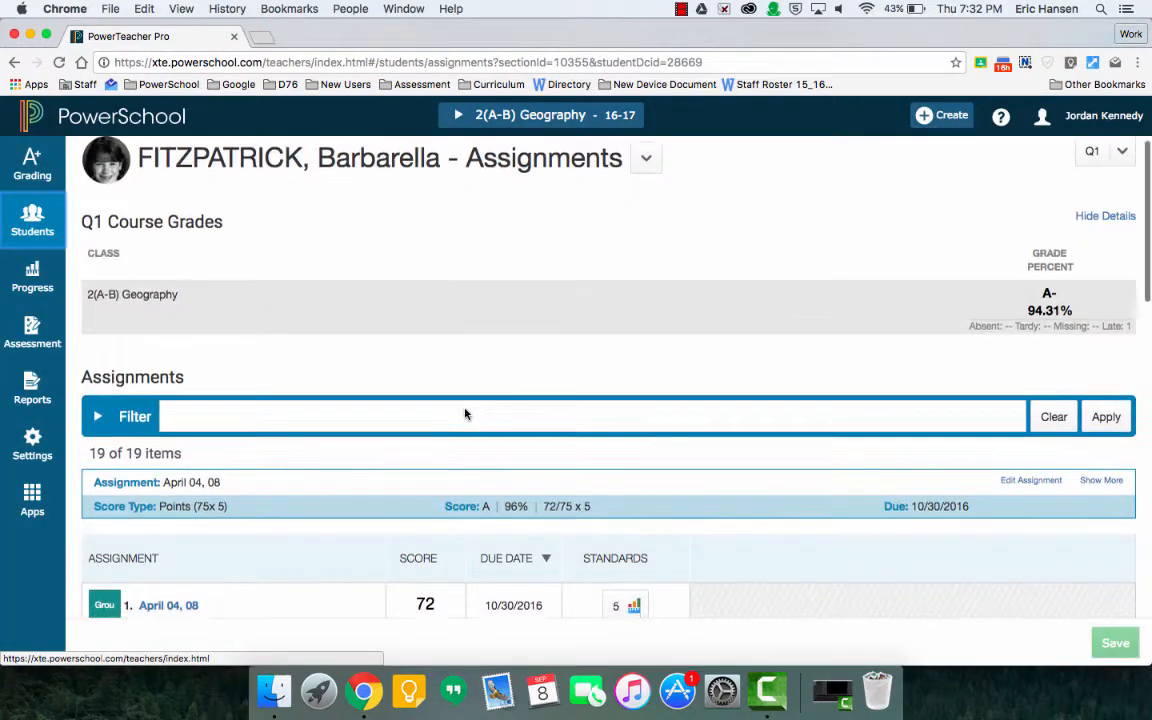
pyautogui.scroll(-10, 465, 413)
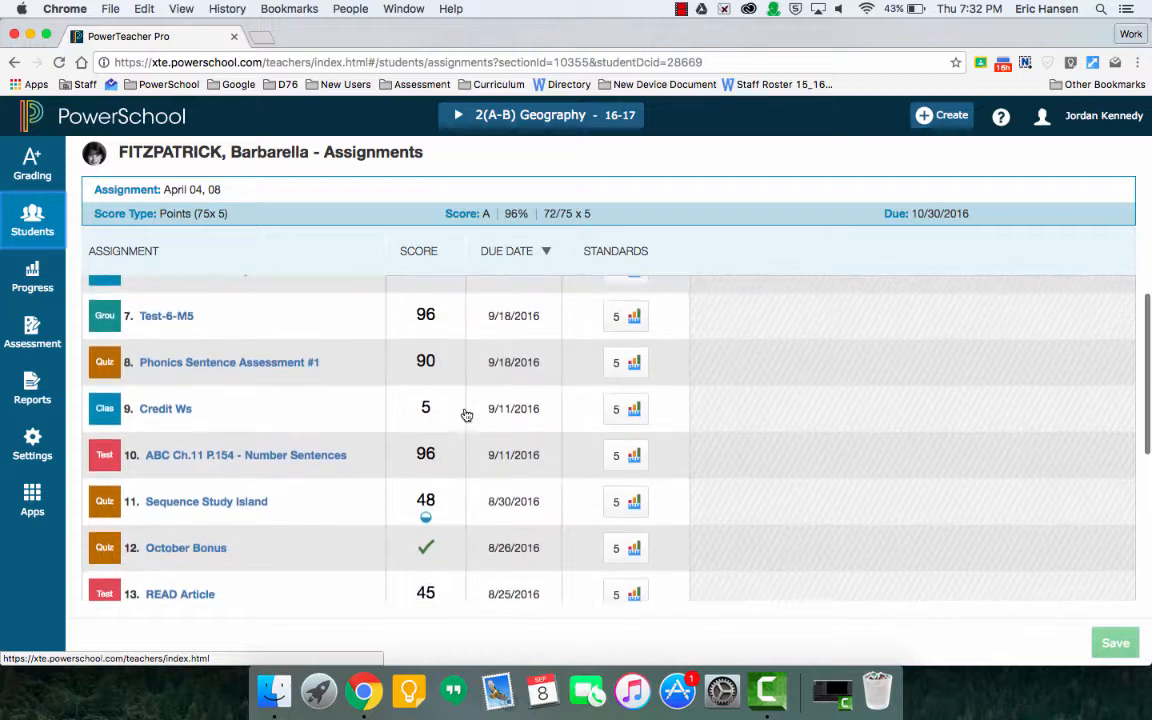
pyautogui.scroll(10, 465, 413)
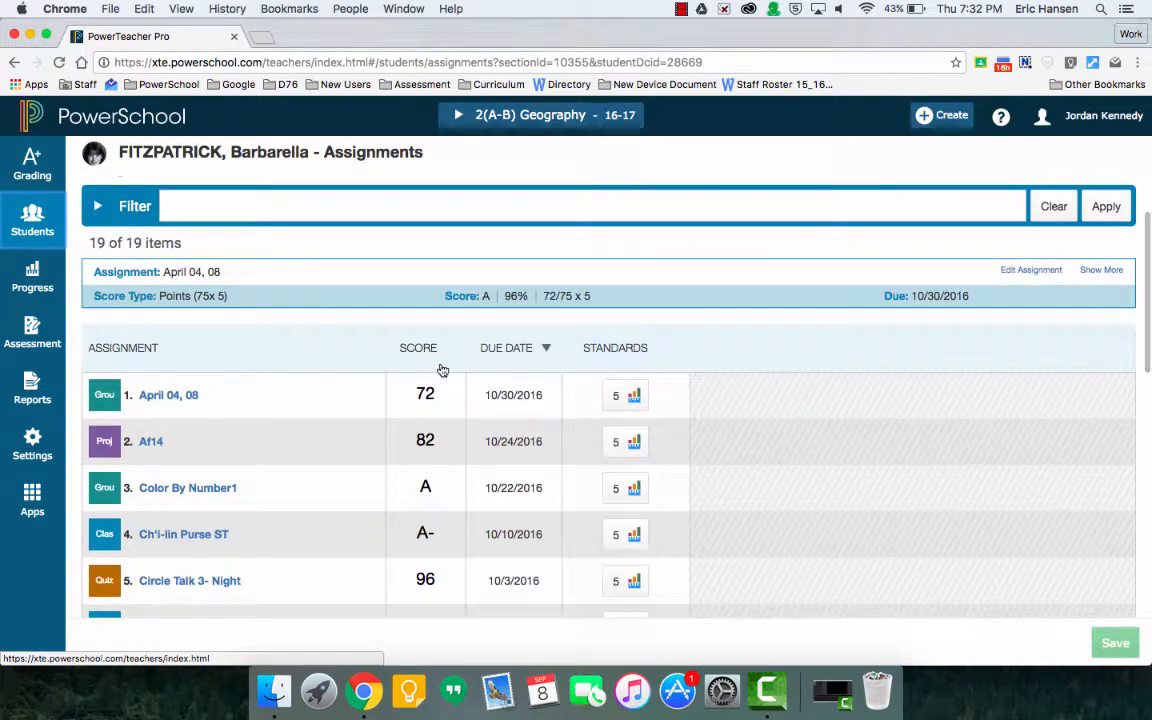
# Return to the assignment list of the 2(A-B) Geography class.
pyautogui.click(23, 176)
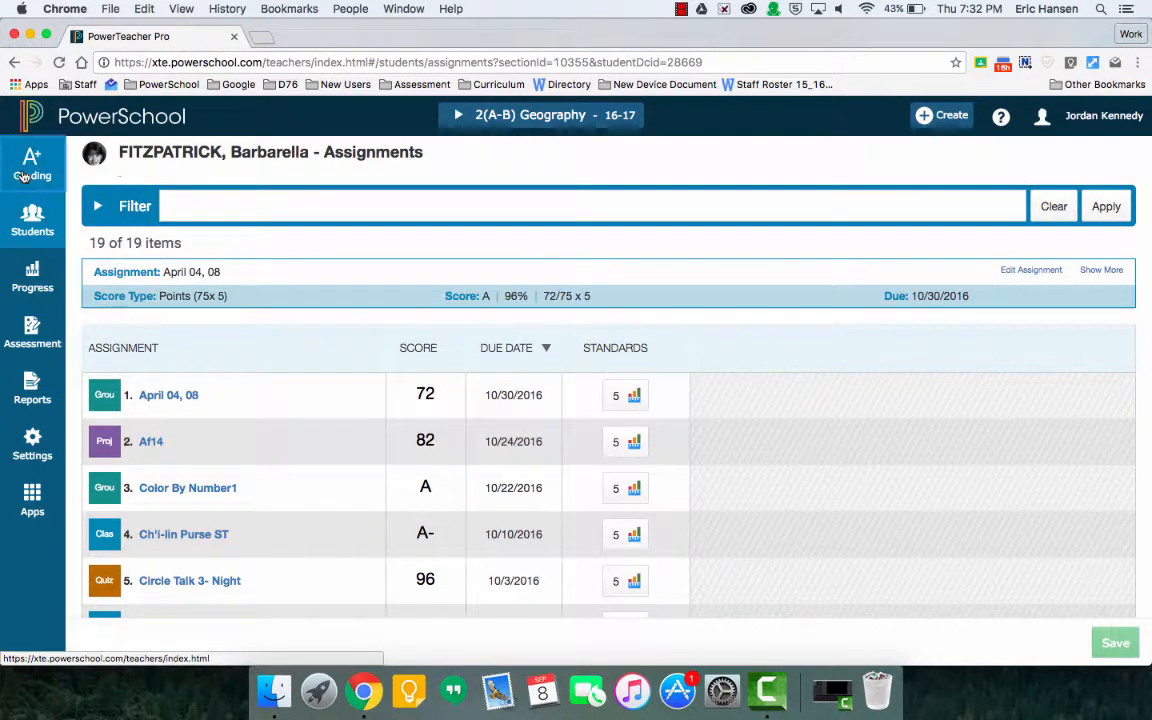
pyautogui.click(115, 199)
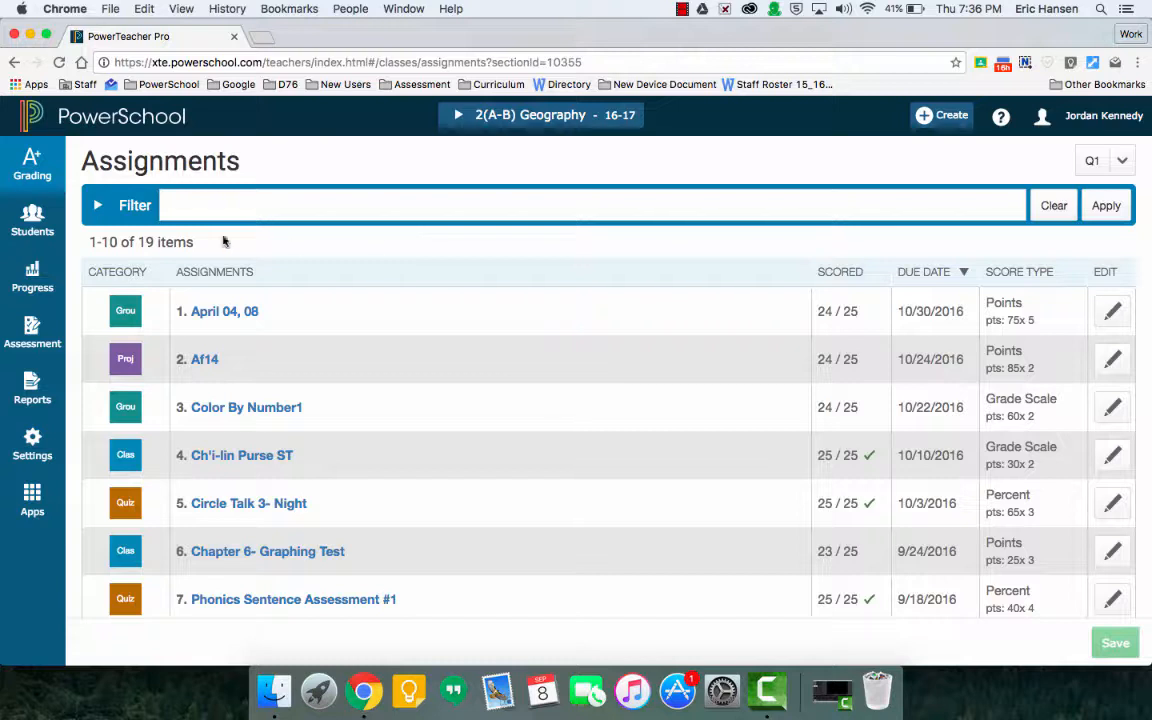
pyautogui.click(50, 178)
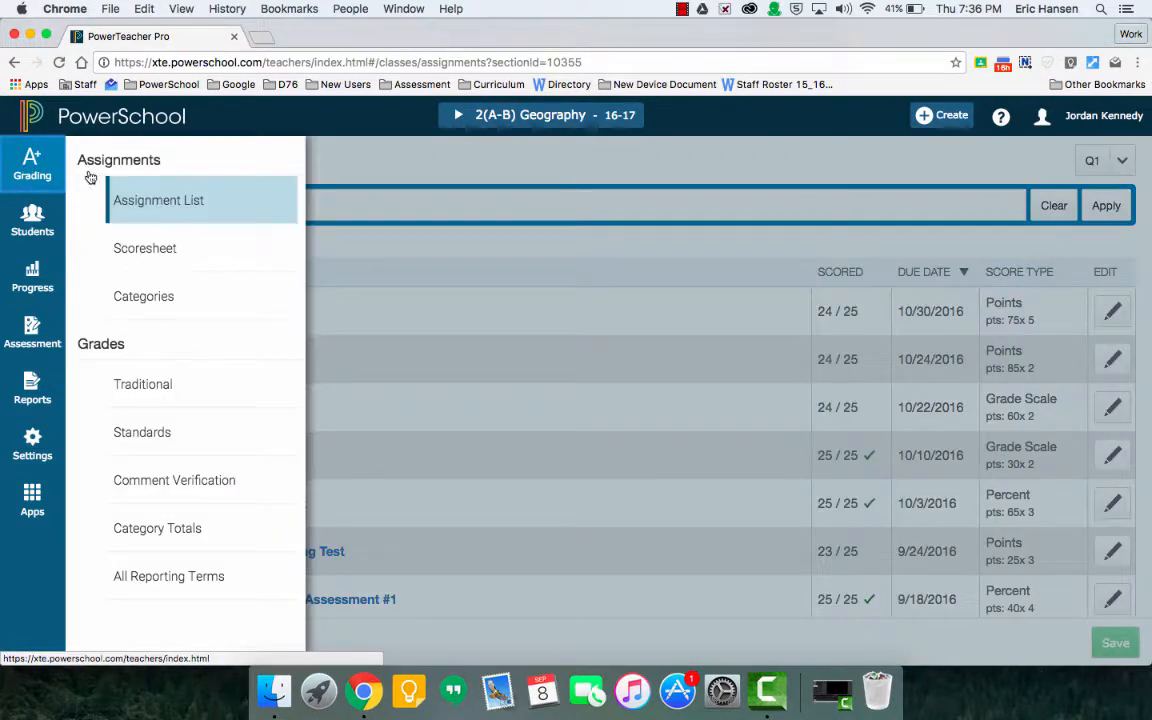
pyautogui.click(134, 196)
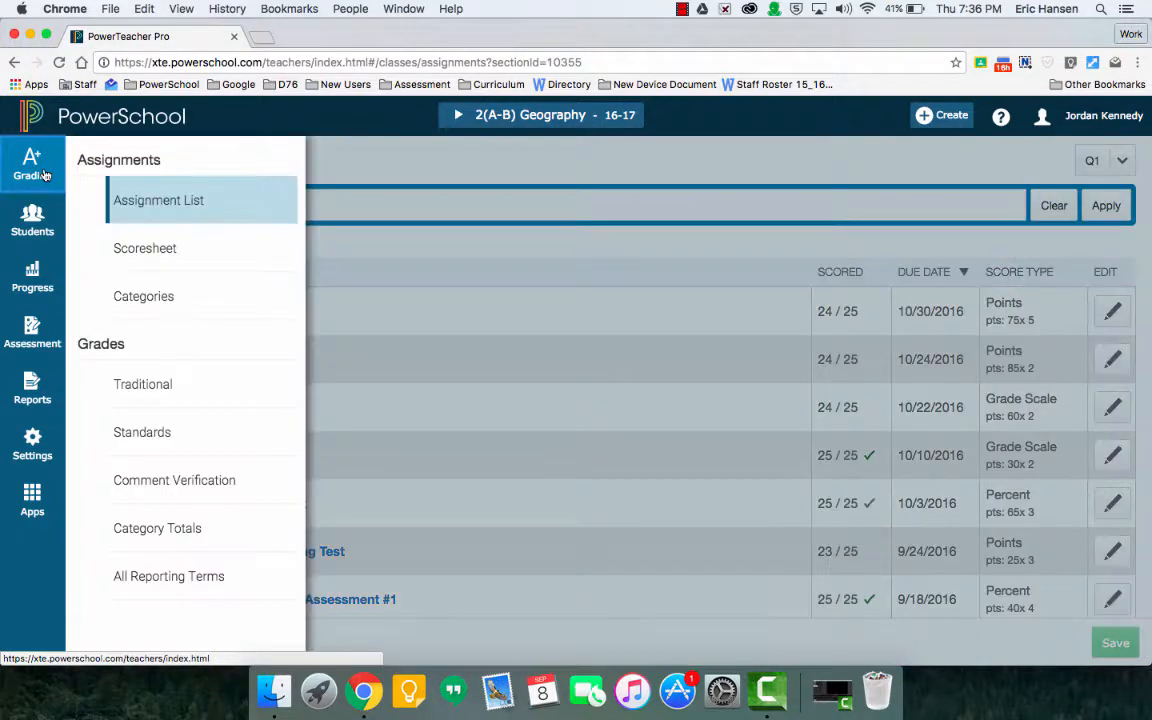
# Open the Q1 scoresheet for 2(A-B) Geography and look over the students' scores.
pyautogui.click(45, 175)
pyautogui.click(143, 254)
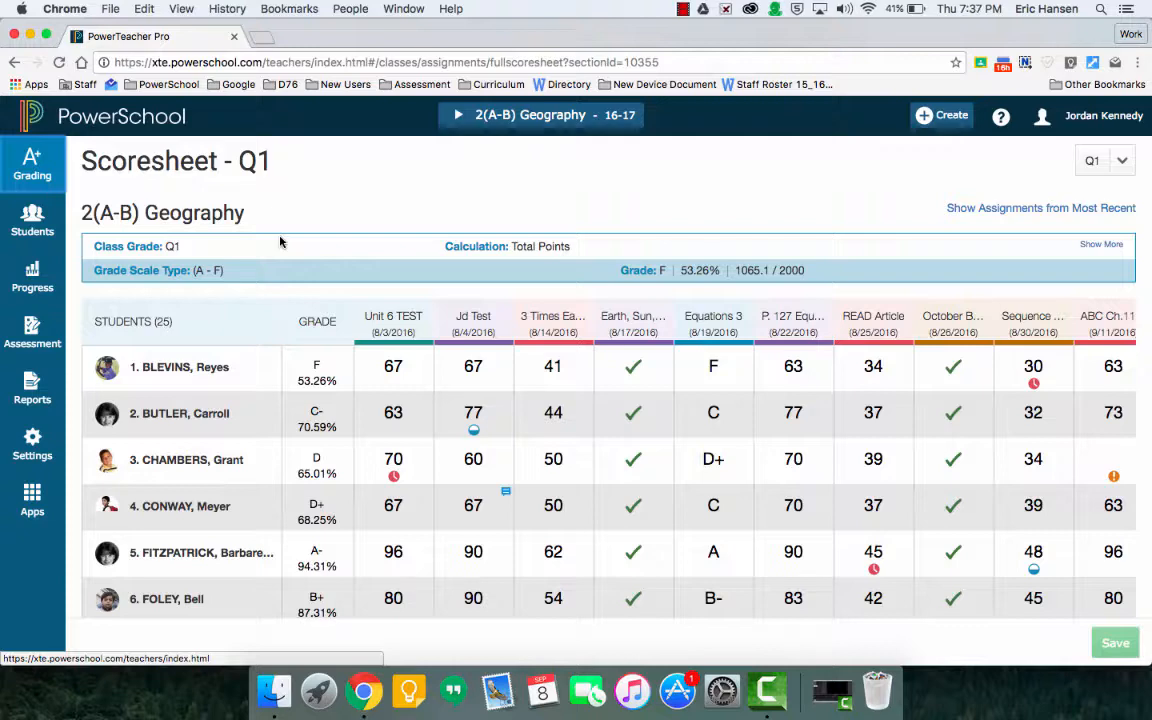
pyautogui.scroll(-2, 296, 386)
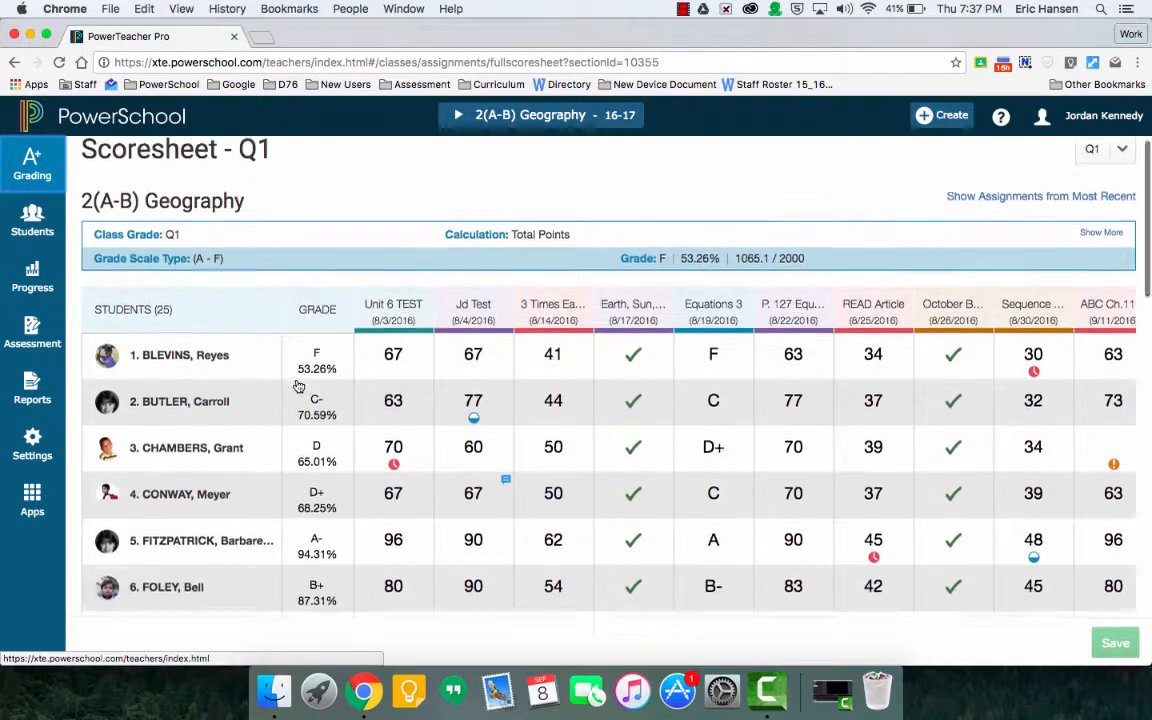
pyautogui.scroll(2, 298, 386)
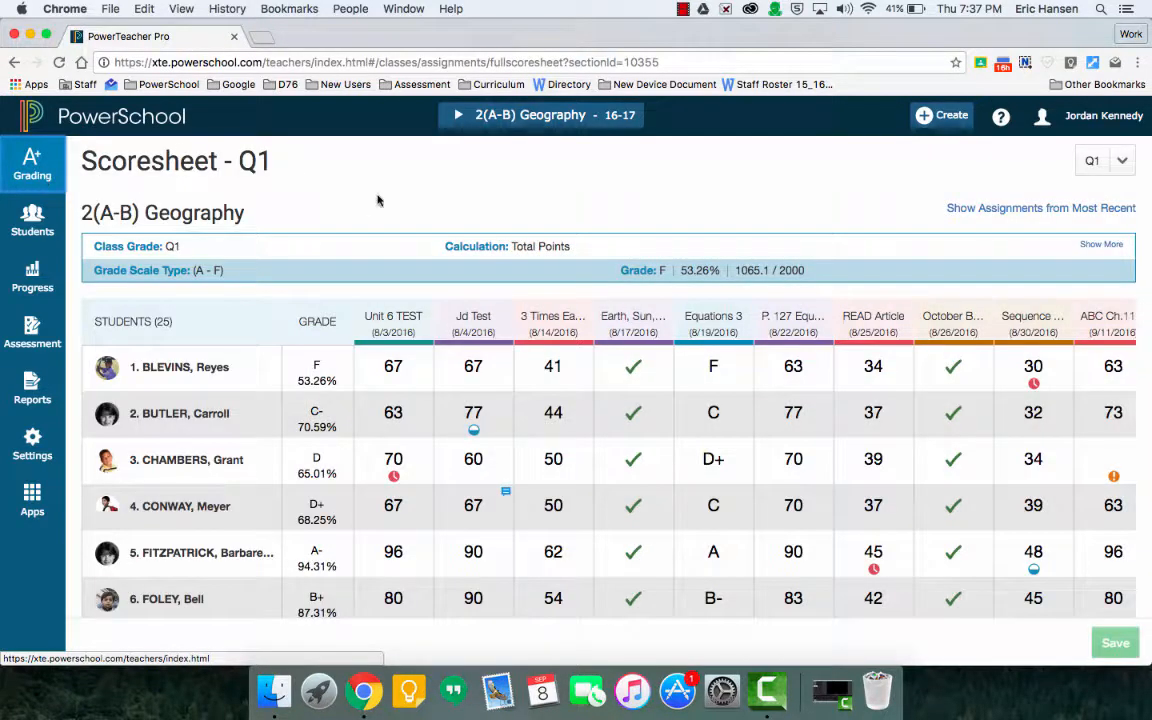
# Start a new assignment named Test Assignment in the Test category with 100 score entry points.
pyautogui.click(941, 115)
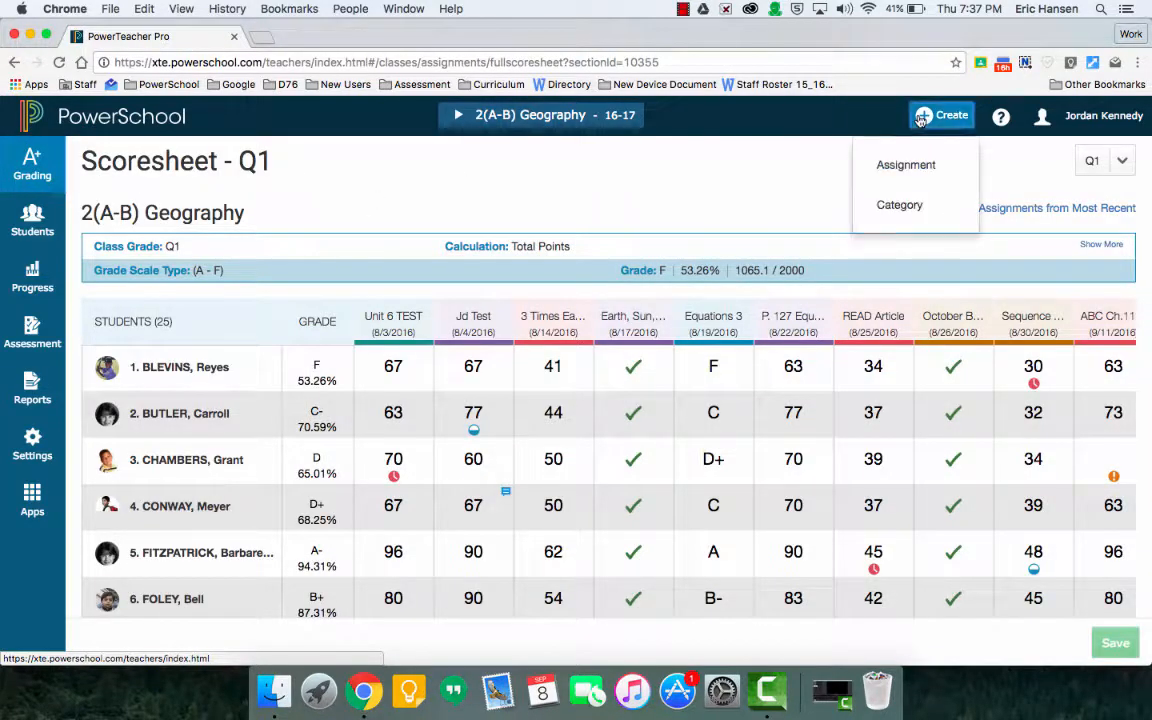
pyautogui.click(910, 166)
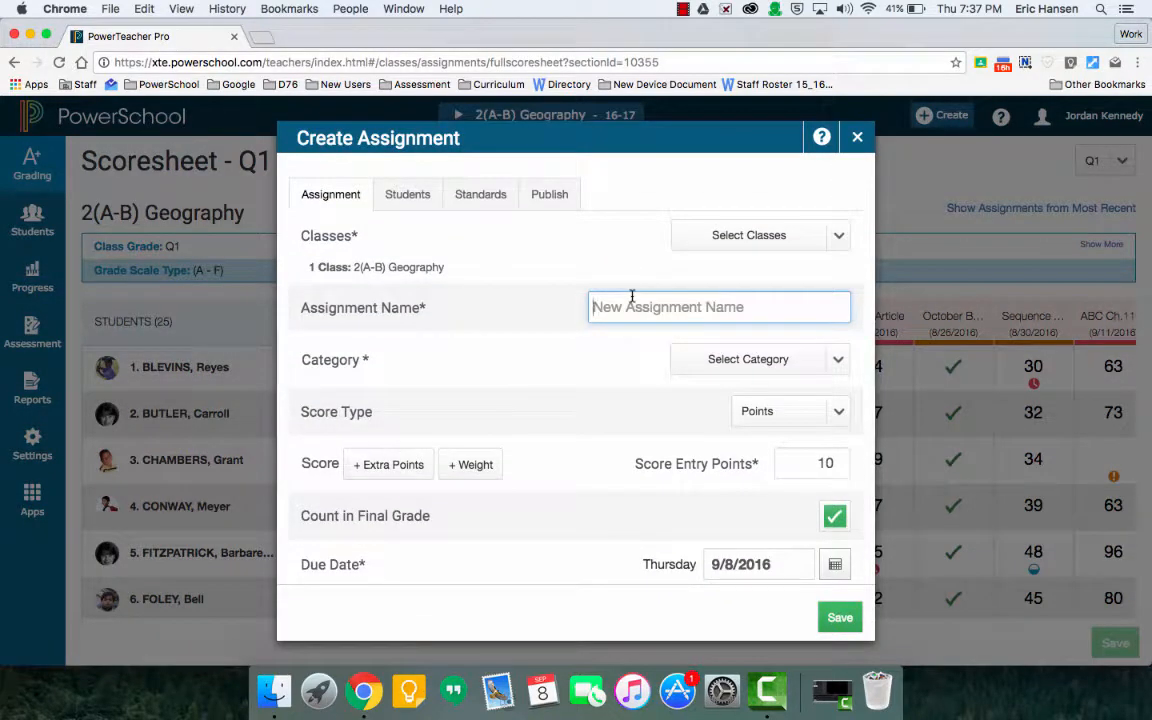
pyautogui.write('Test Assignem')
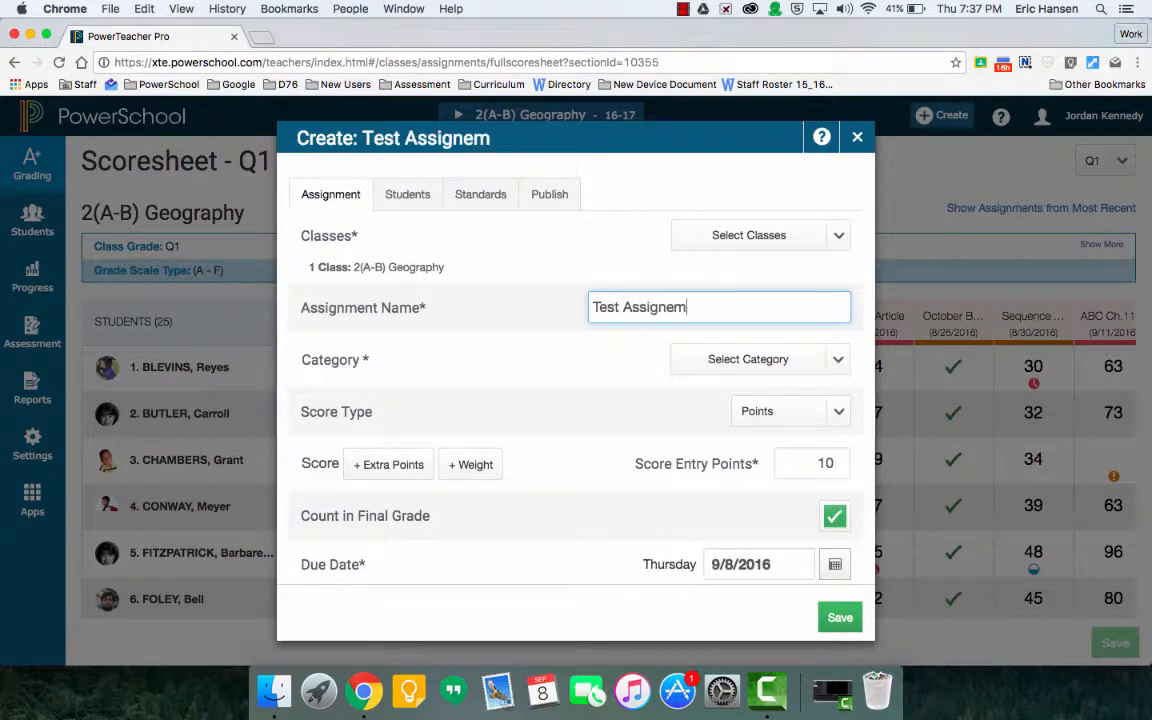
pyautogui.press('BackSpace')
pyautogui.press('BackSpace')
pyautogui.write('ment')
pyautogui.click(818, 367)
pyautogui.scroll(-1, 771, 452)
pyautogui.click(752, 516)
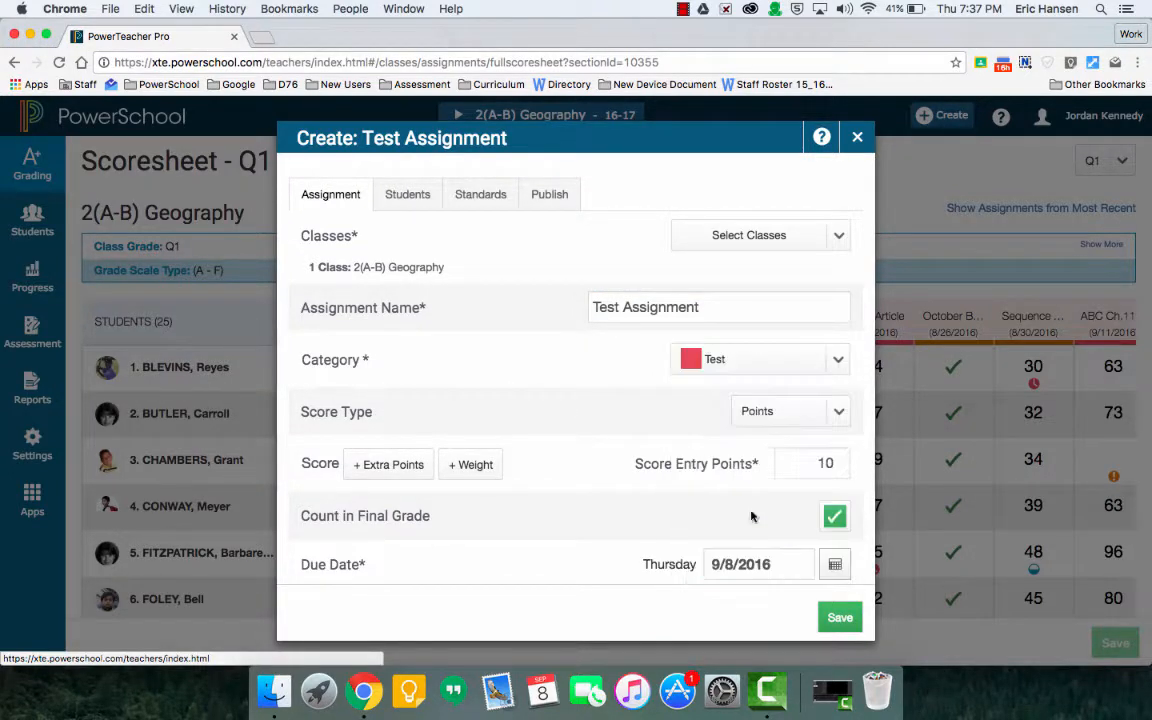
pyautogui.click(812, 458)
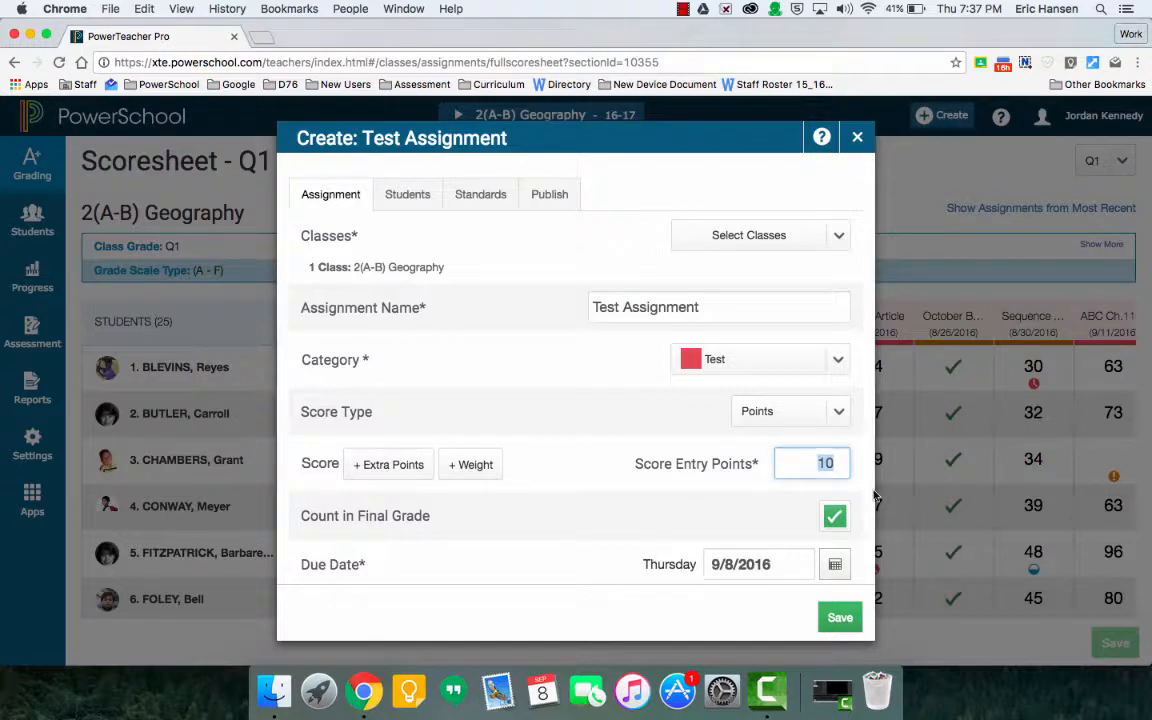
pyautogui.write('100')
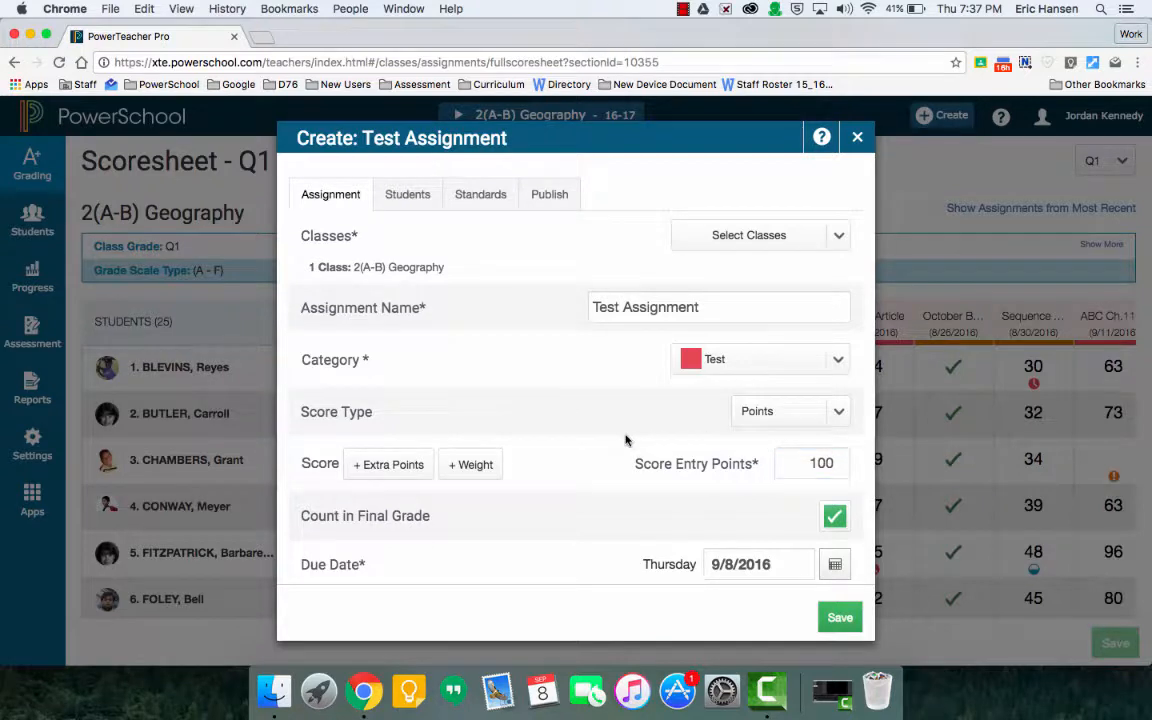
# Try excluding the assignment from the final grade, and turn Count in Final Grade back on.
pyautogui.scroll(-2, 627, 440)
pyautogui.scroll(-1, 627, 440)
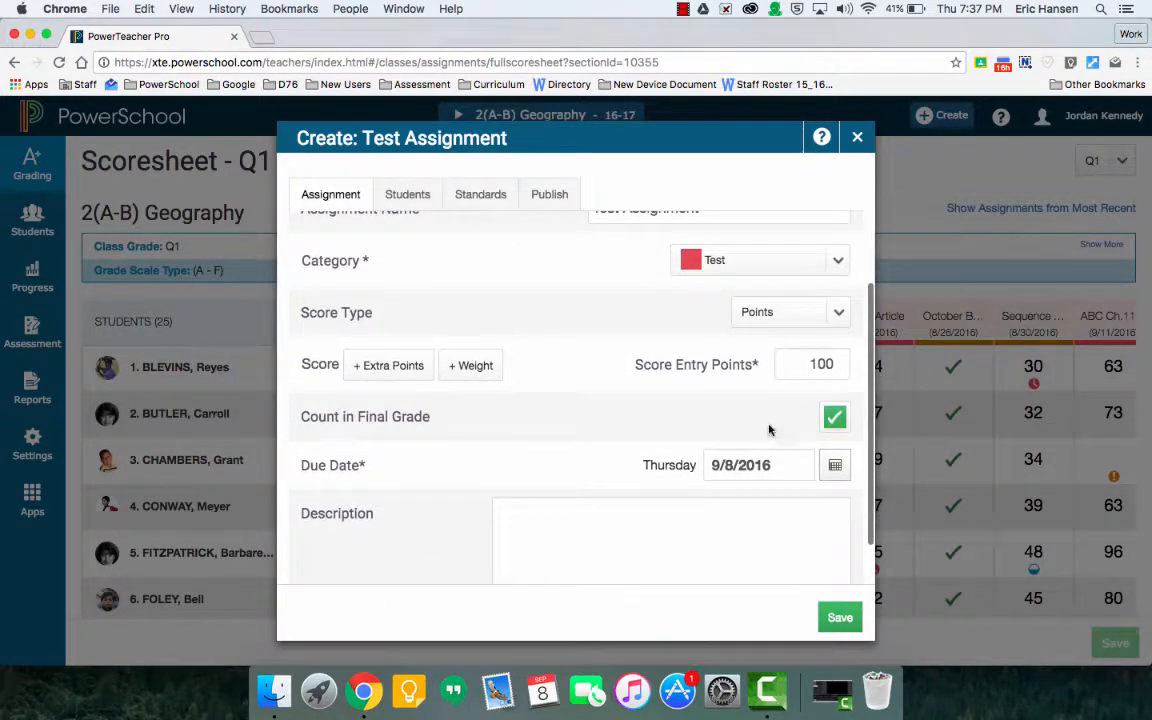
pyautogui.click(839, 424)
pyautogui.click(839, 424)
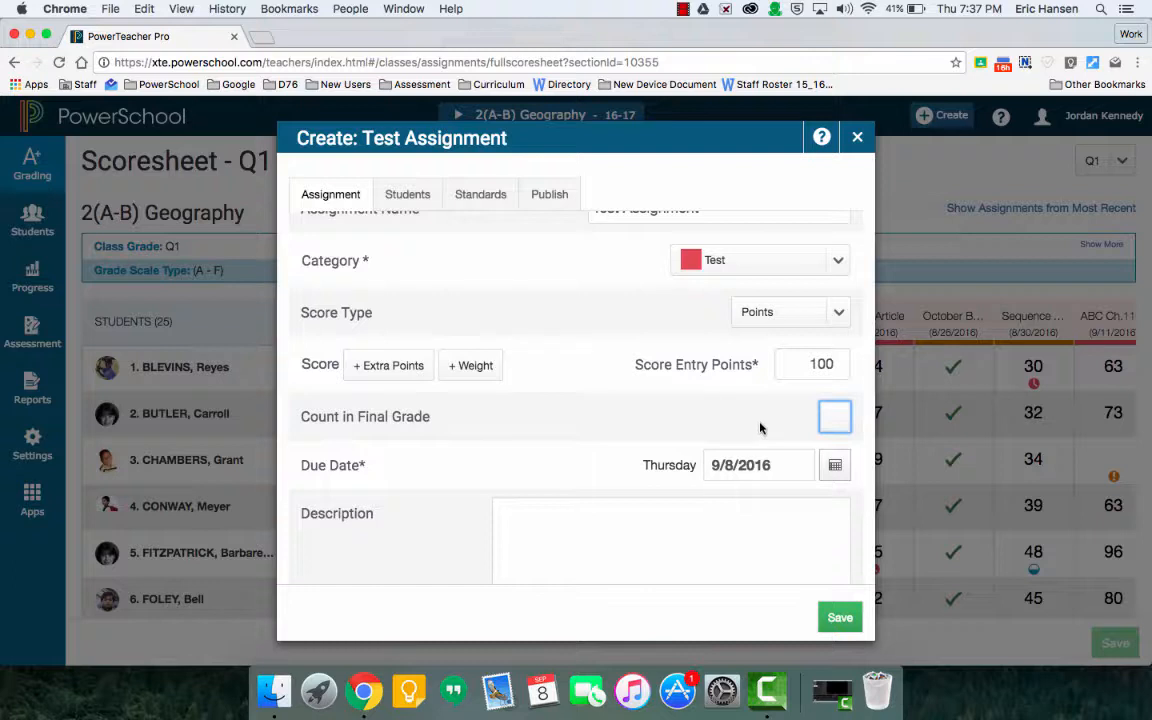
pyautogui.click(836, 417)
pyautogui.scroll(-1, 785, 435)
pyautogui.scroll(-1, 785, 435)
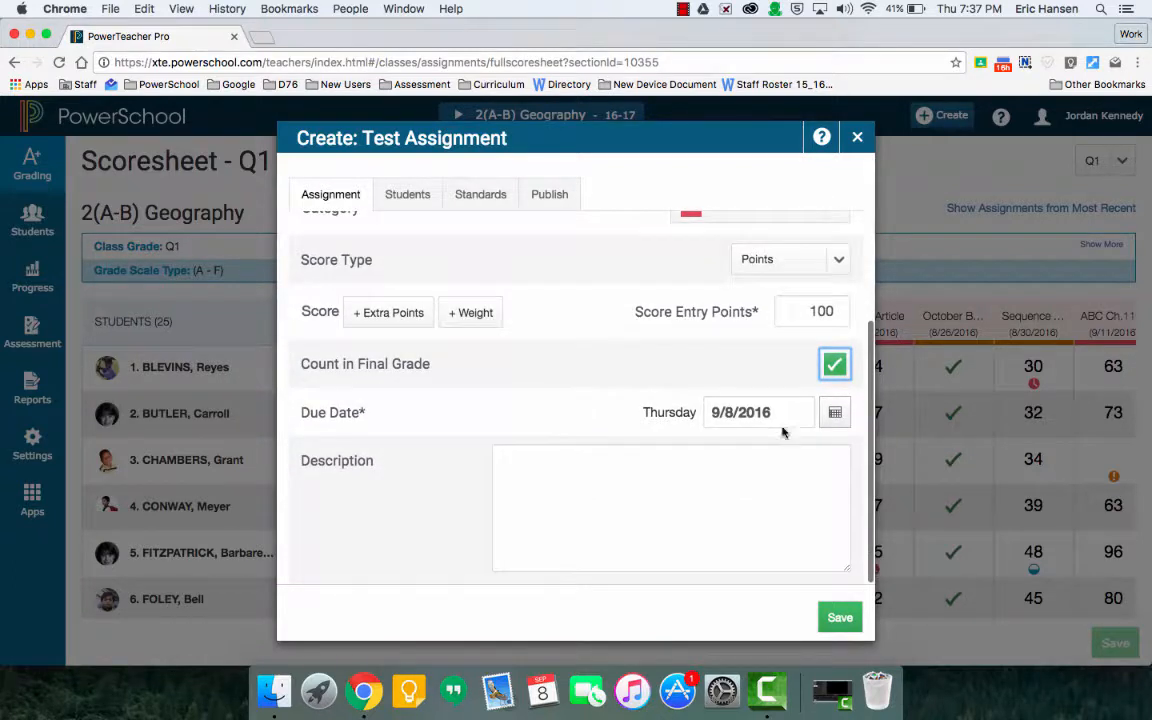
# Pick 9/8/2016 as the assignment's due date from the calendar.
pyautogui.click(835, 416)
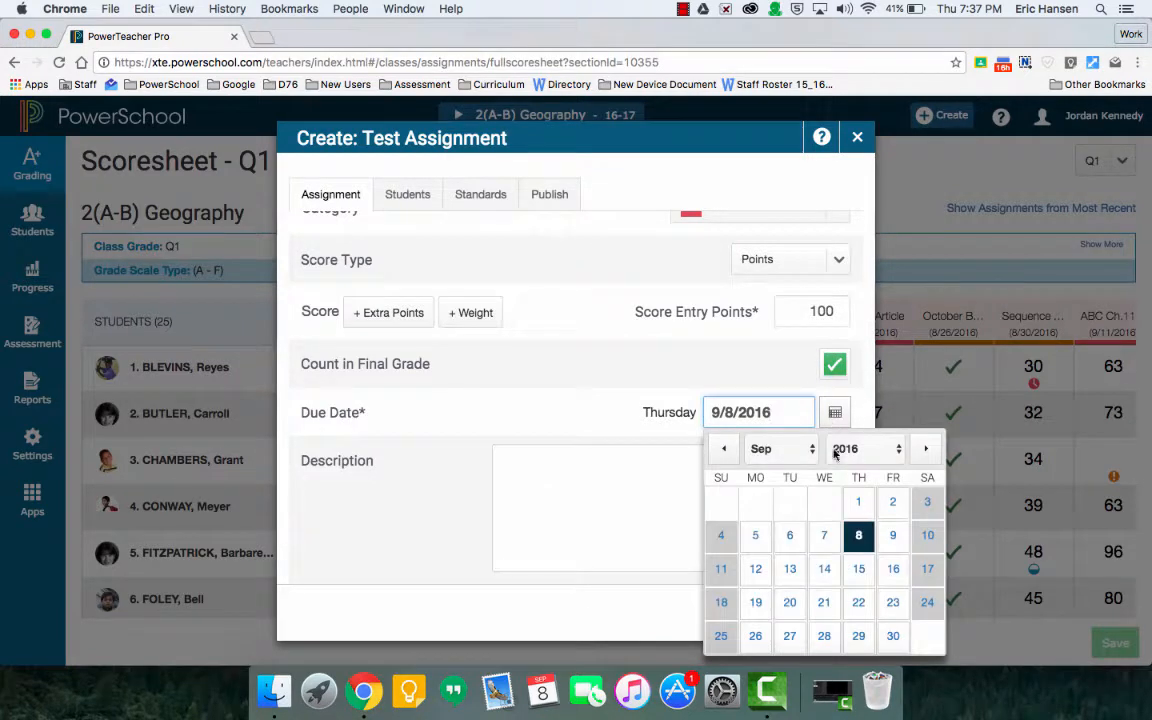
pyautogui.click(857, 534)
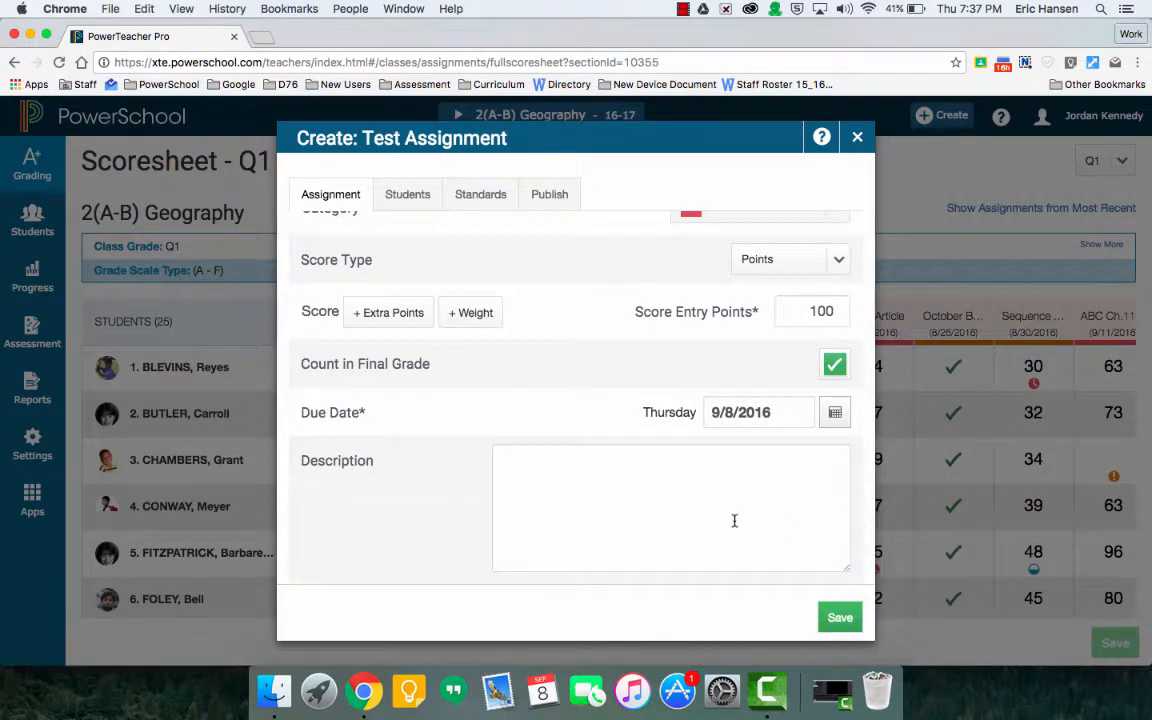
pyautogui.scroll(2, 735, 500)
pyautogui.scroll(2, 742, 455)
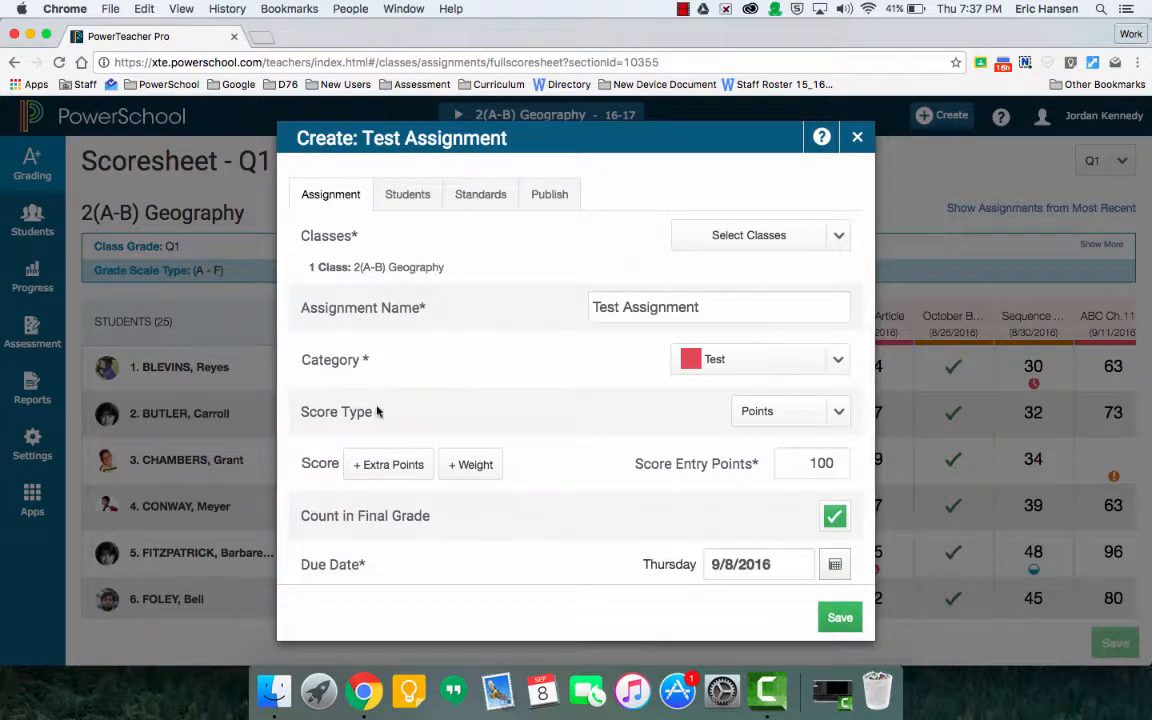
# Select all other classes for the assignment and deselect them again, leaving only 2(A-B) Geography.
pyautogui.scroll(-2, 377, 411)
pyautogui.scroll(2, 378, 408)
pyautogui.click(839, 238)
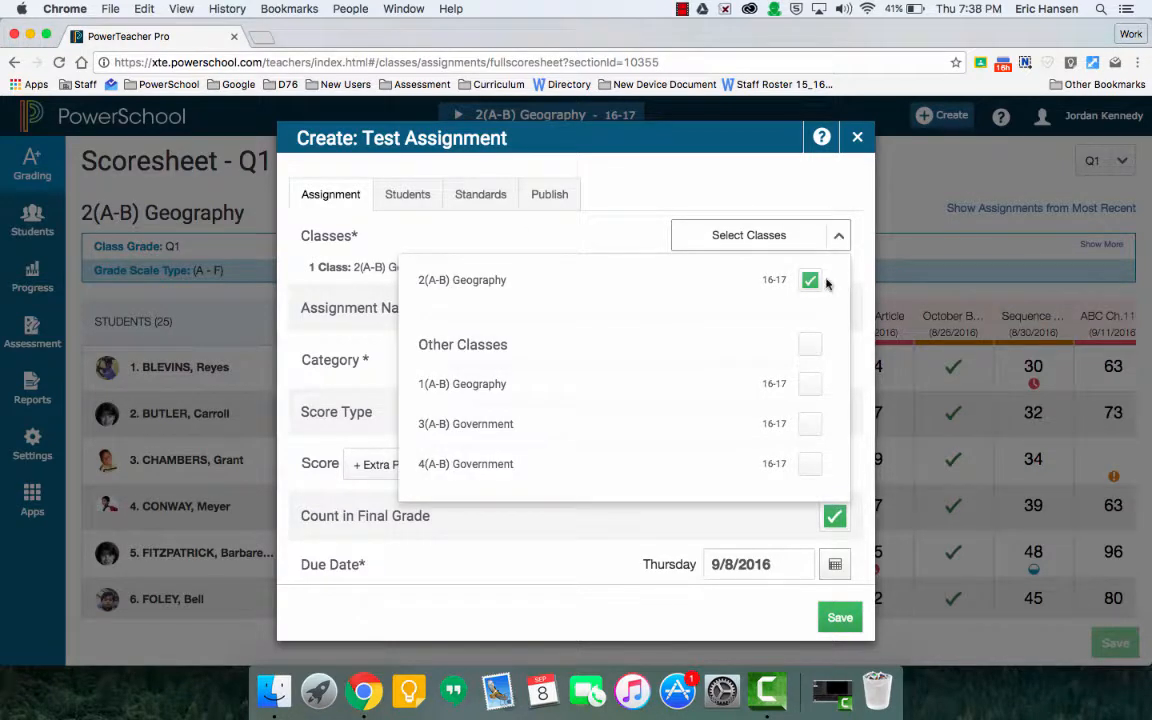
pyautogui.click(812, 345)
pyautogui.click(812, 345)
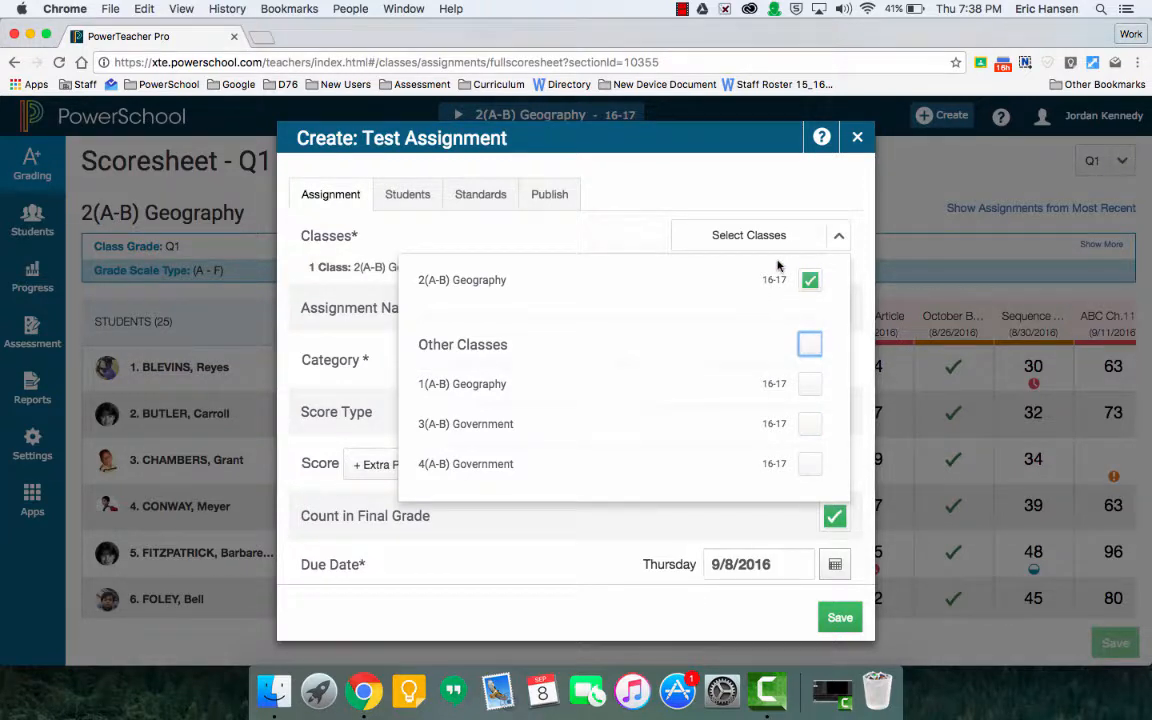
pyautogui.click(696, 247)
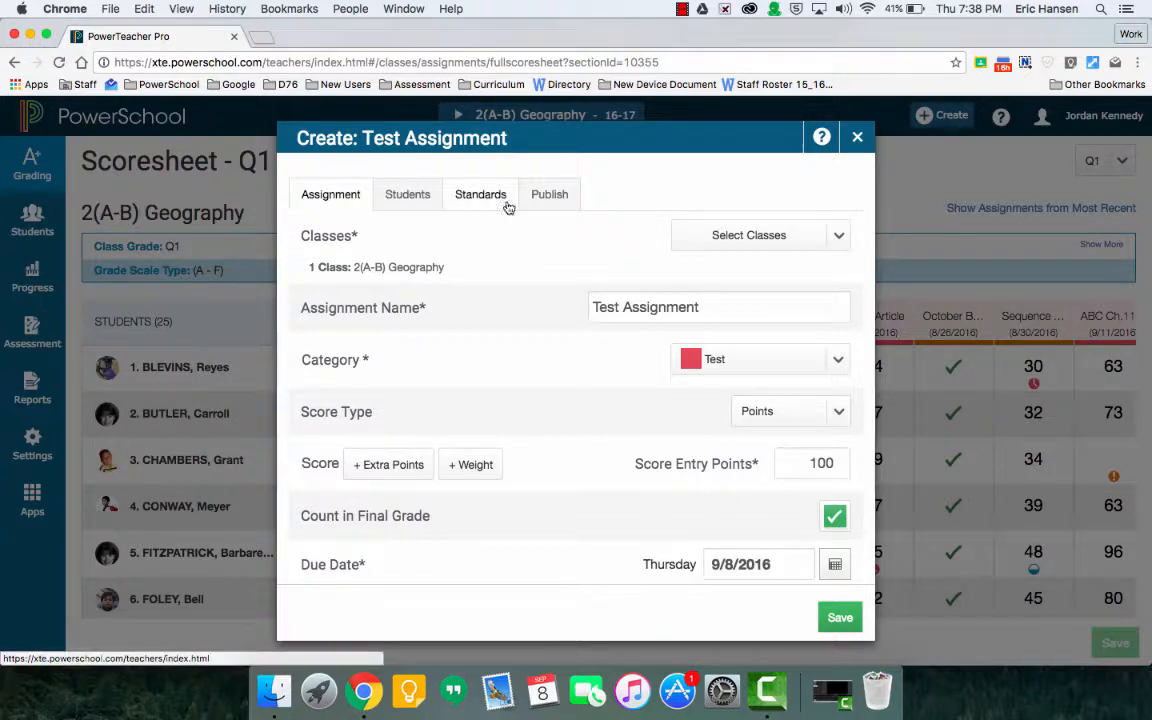
# Check the publish settings of the new Test Assignment and save it to the 2(A-B) Geography scoresheet.
pyautogui.click(549, 196)
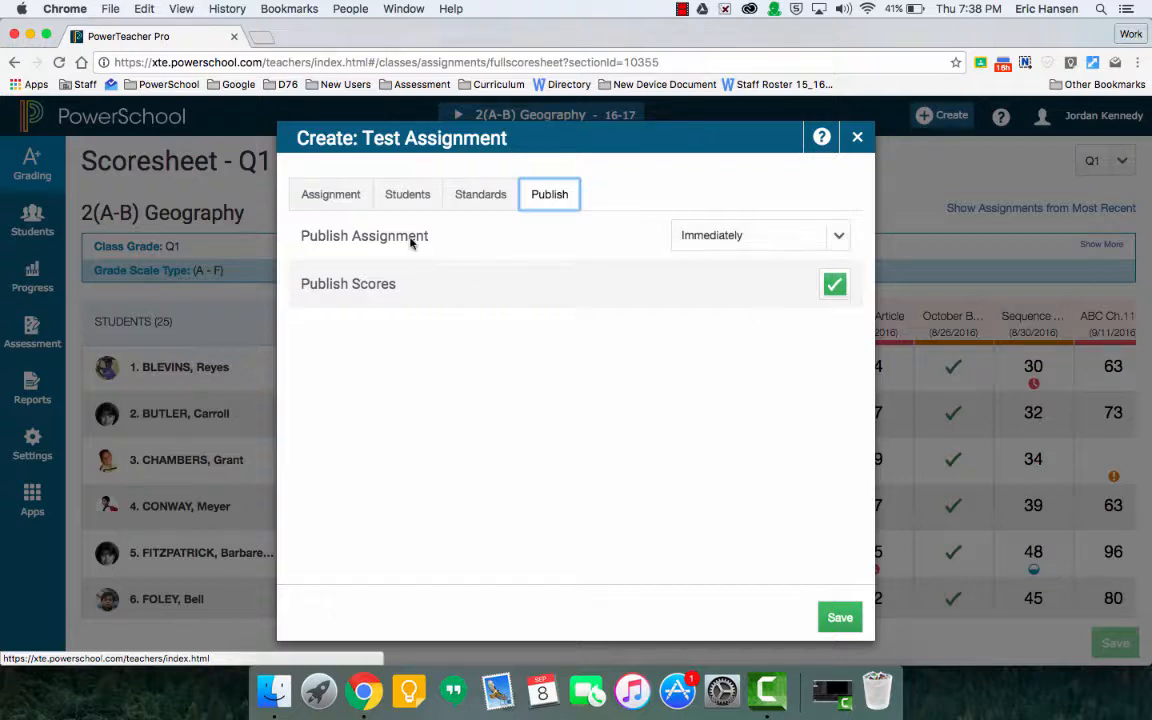
pyautogui.click(352, 199)
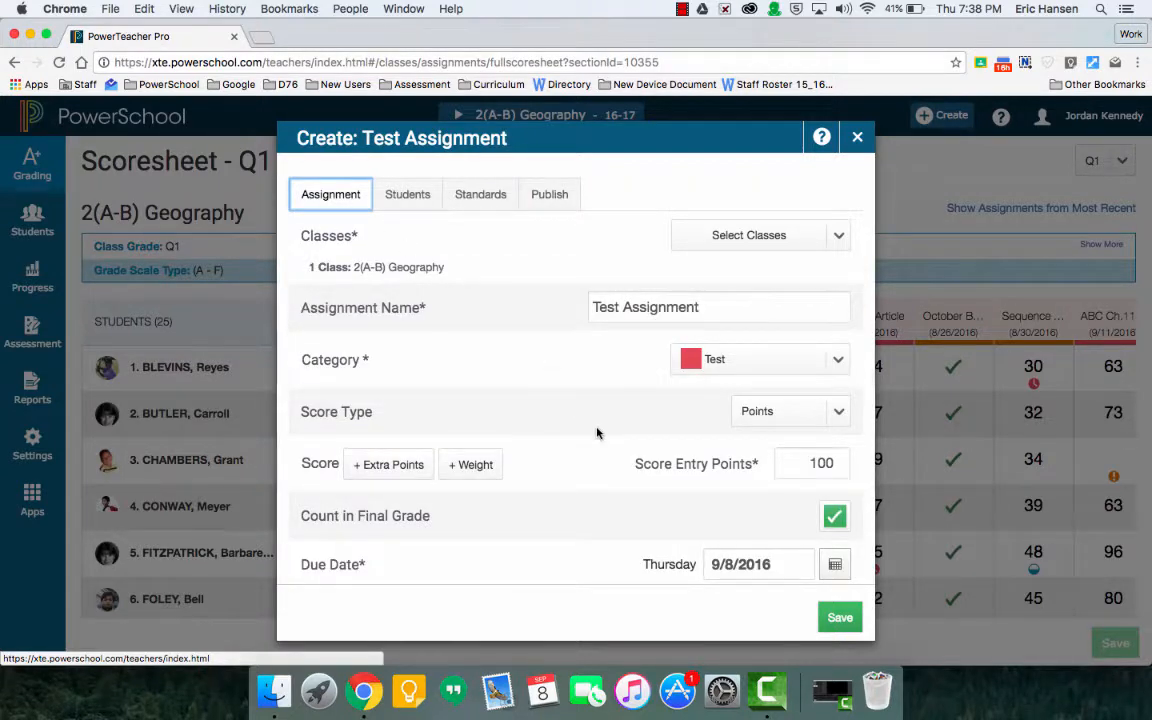
pyautogui.scroll(-3, 597, 433)
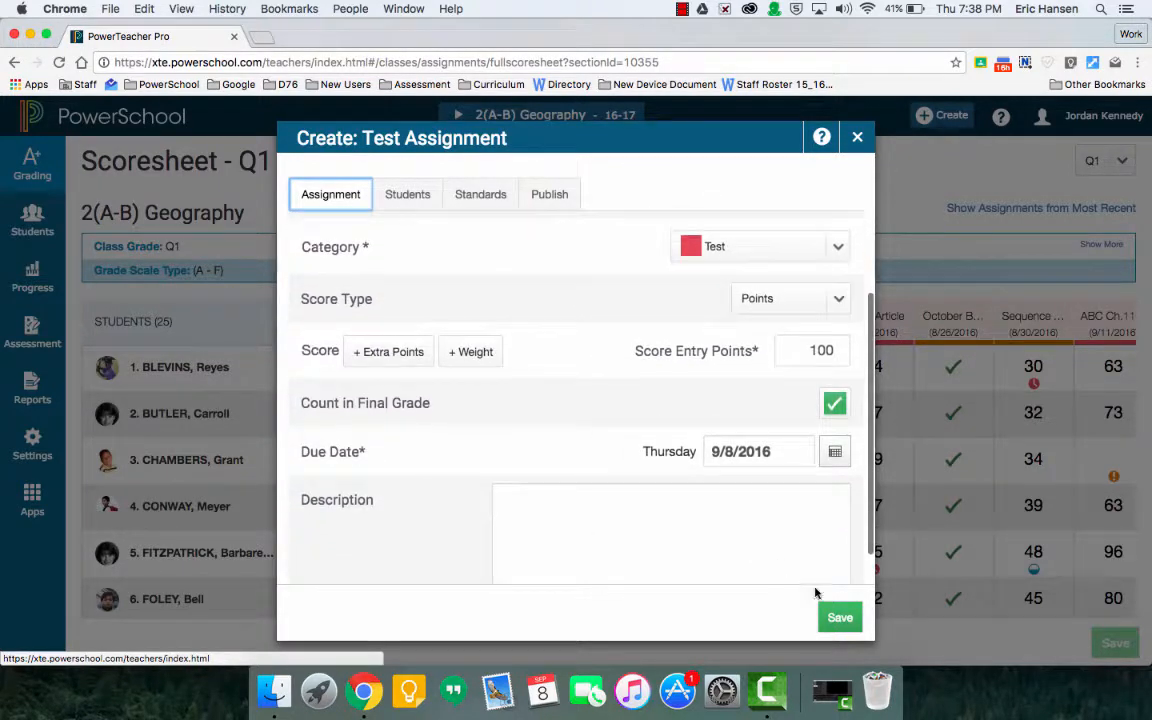
pyautogui.click(838, 617)
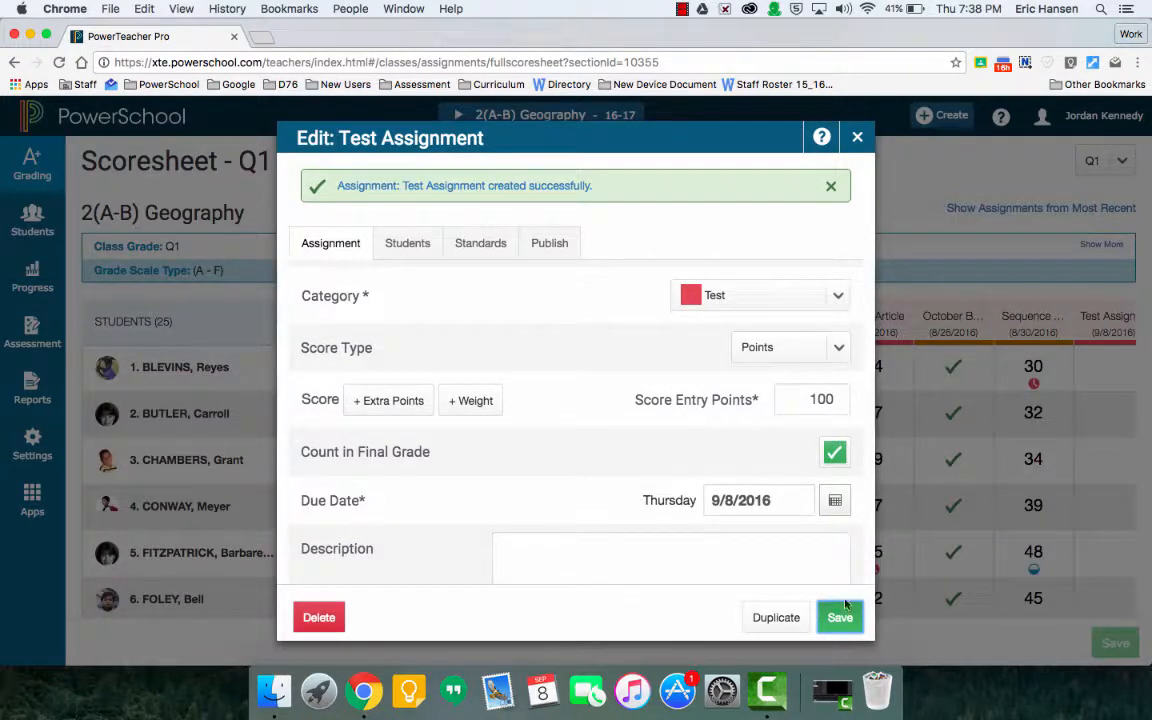
pyautogui.click(857, 137)
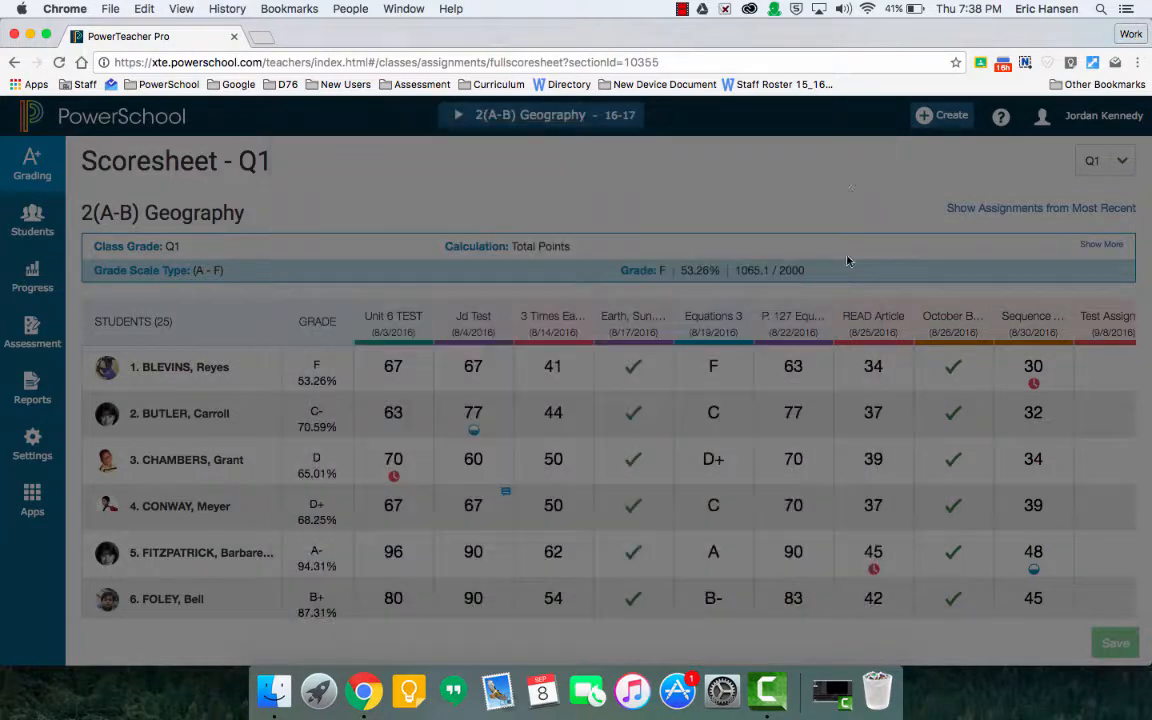
# Switch the scoresheet's assignment order to most recent first and back to least recent first, comparing the columns.
pyautogui.scroll(-1, 800, 387)
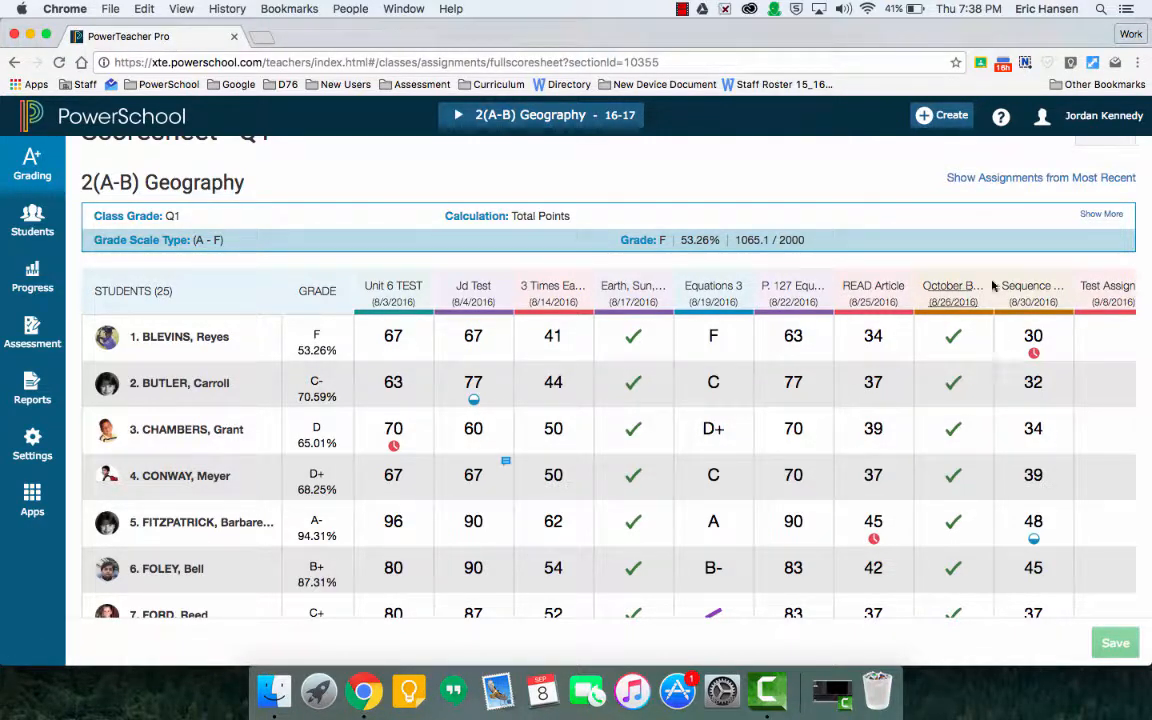
pyautogui.click(1005, 178)
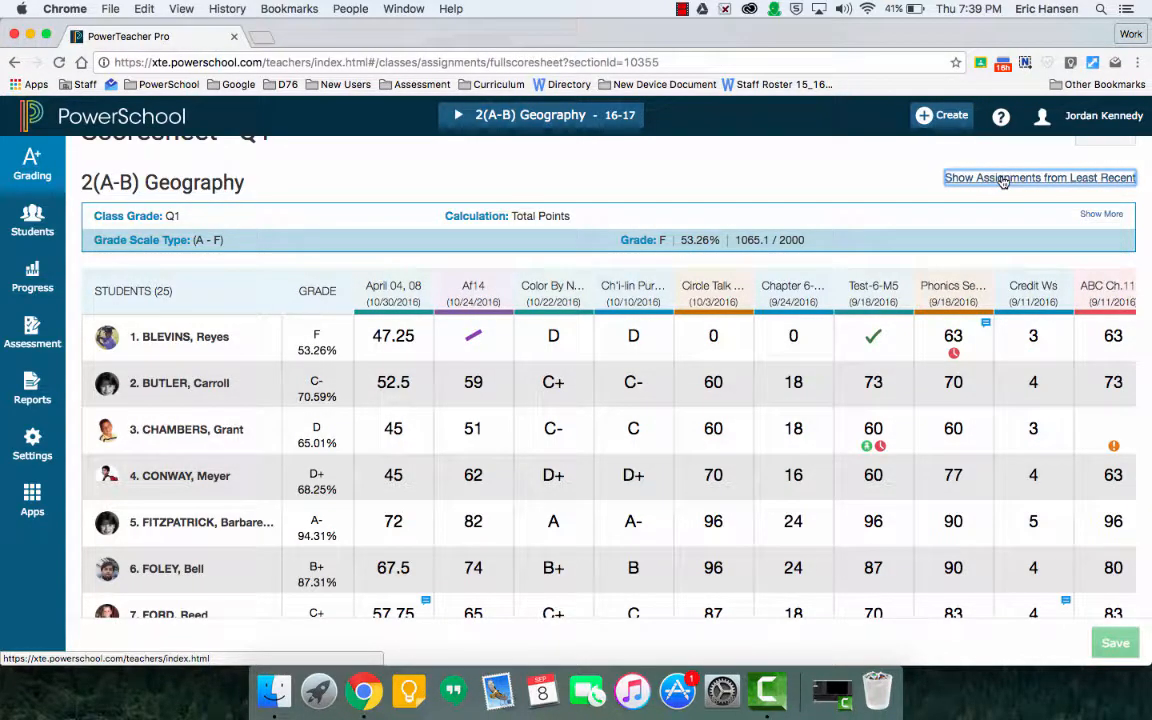
pyautogui.click(1003, 179)
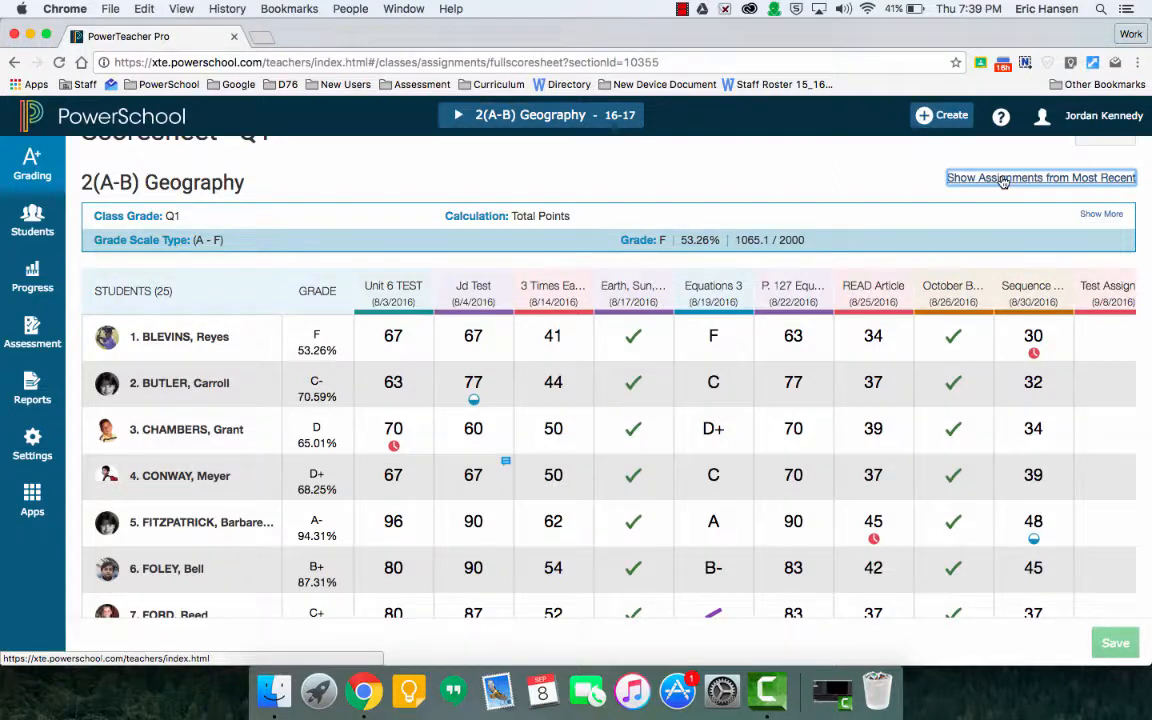
pyautogui.click(1003, 180)
pyautogui.click(1003, 180)
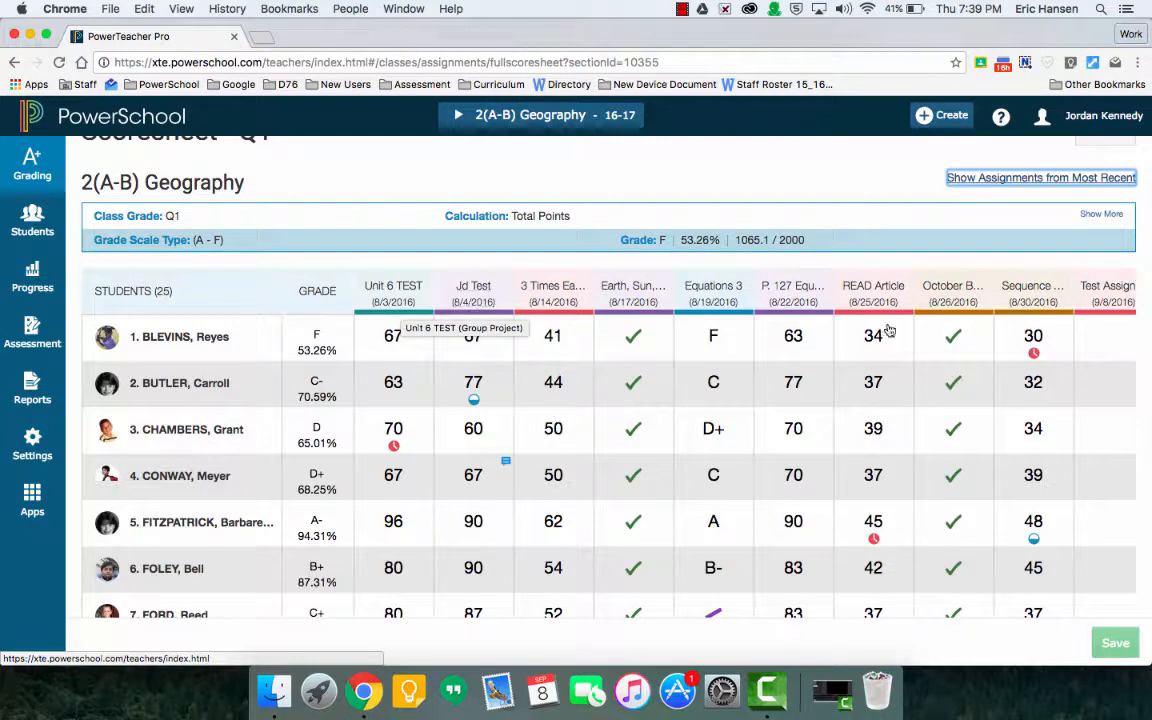
# Show assignments from most recent, look through the students' scores, and return to the order starting from least recent.
pyautogui.click(1054, 178)
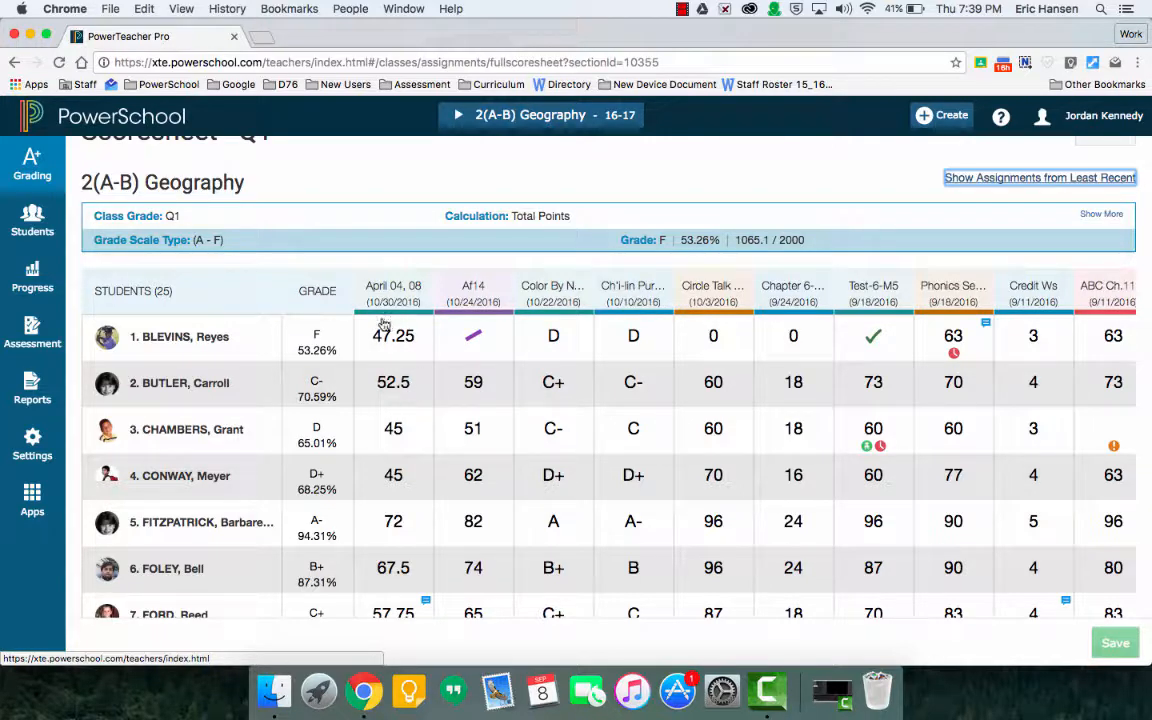
pyautogui.scroll(-5, 413, 322)
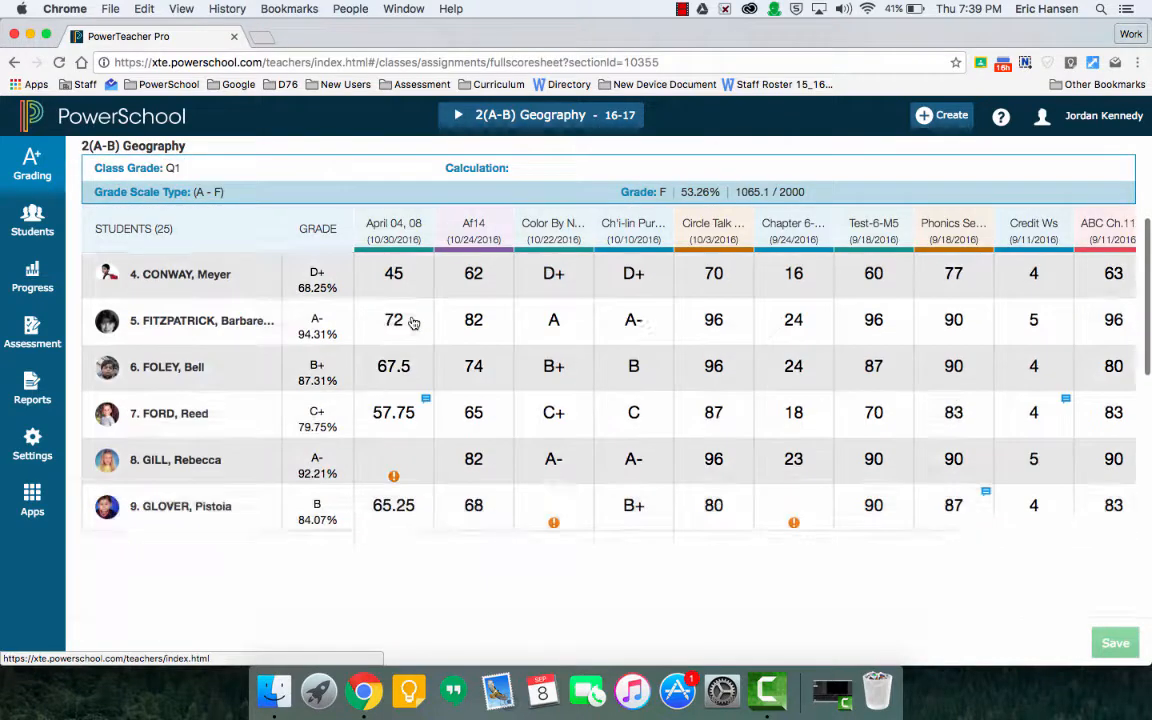
pyautogui.scroll(2, 413, 320)
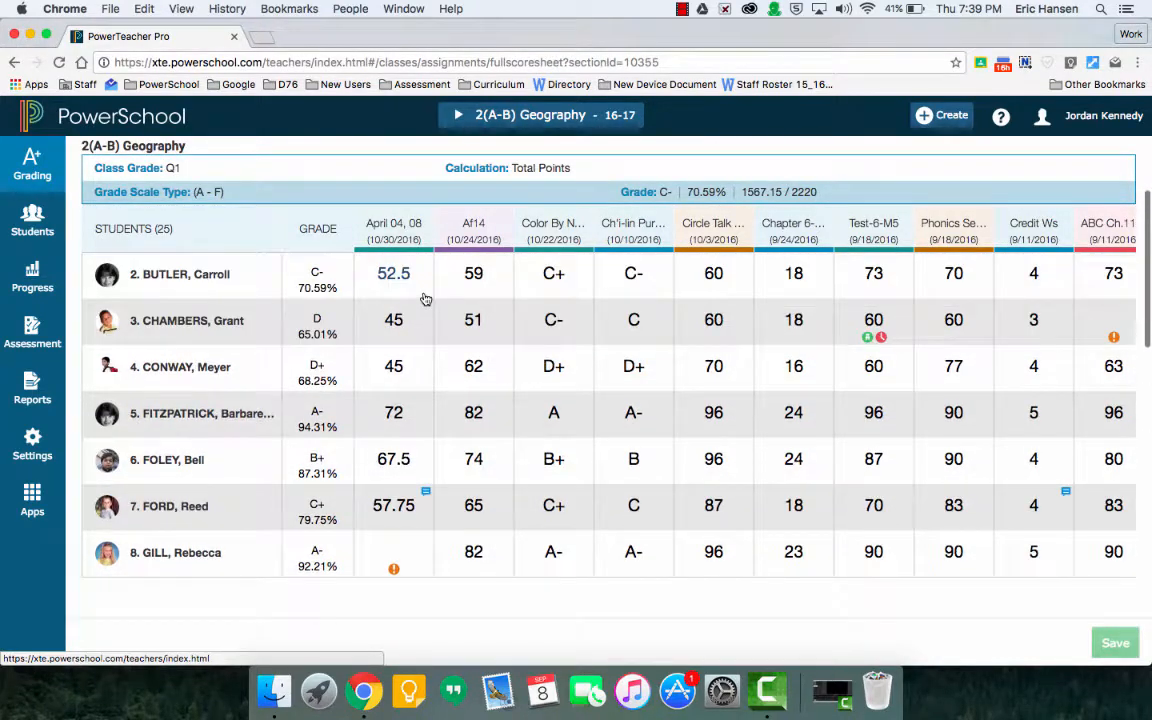
pyautogui.scroll(1, 425, 299)
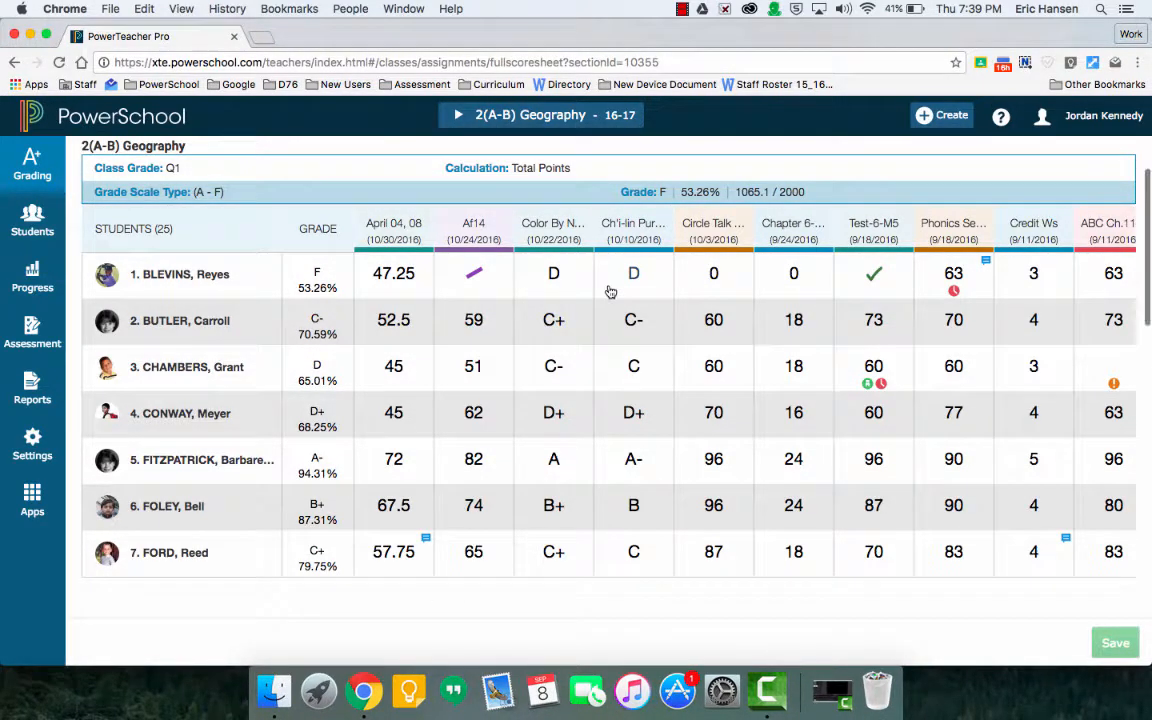
pyautogui.scroll(2, 609, 290)
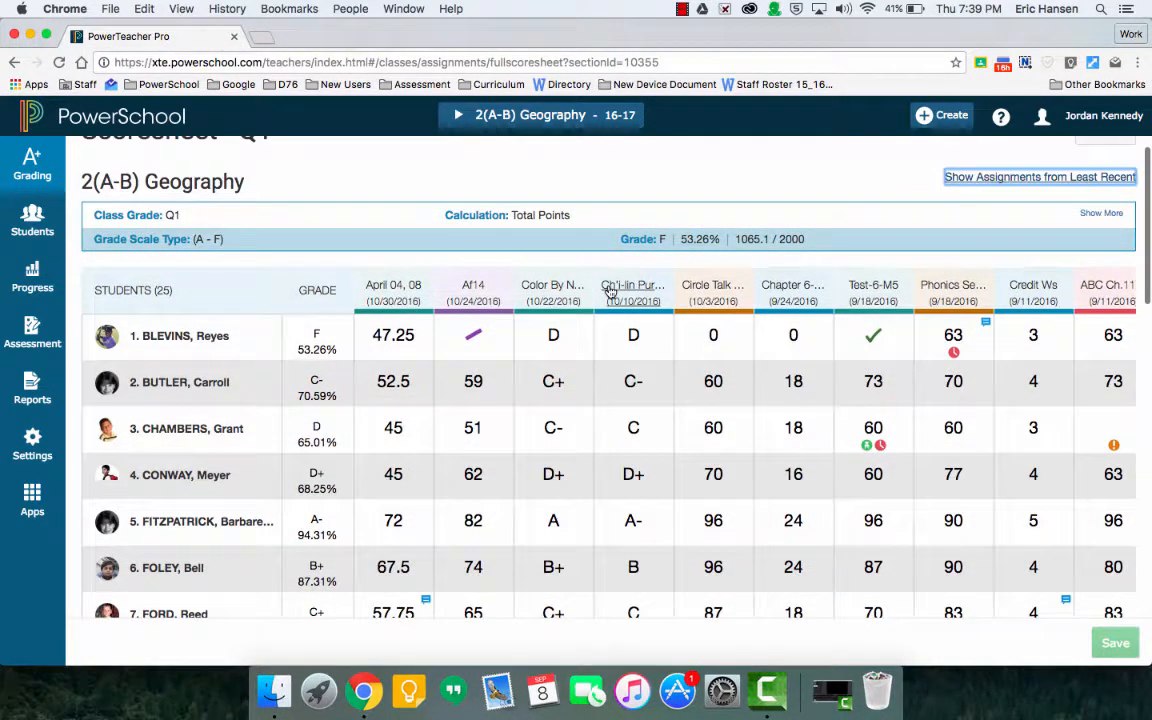
pyautogui.click(1035, 178)
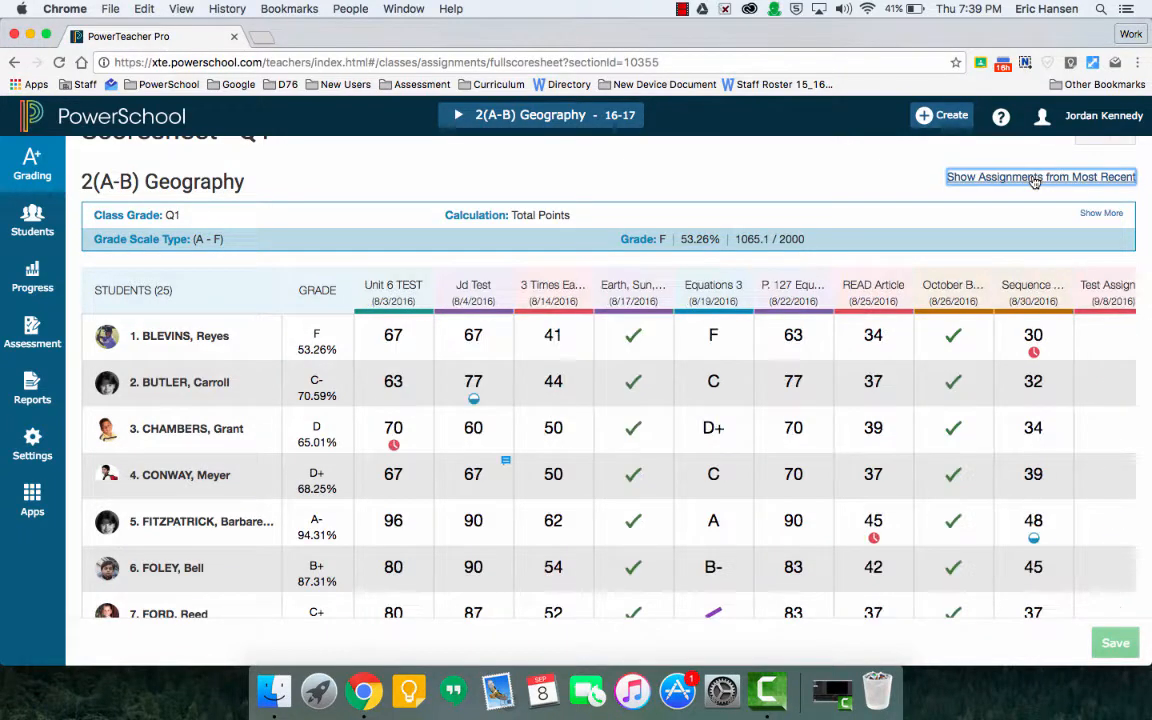
# Enter Test Assignment scores of 90 for the first student and 70 for the second, and save the scoresheet.
pyautogui.click(1105, 358)
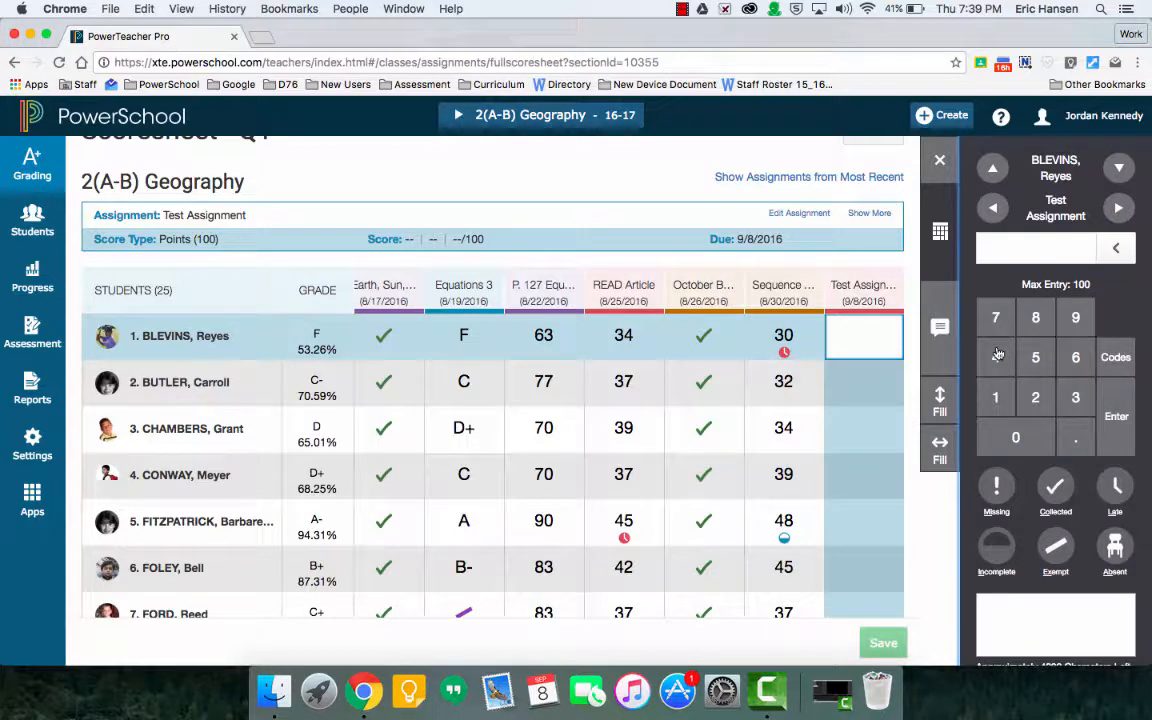
pyautogui.write('90')
pyautogui.press('Return')
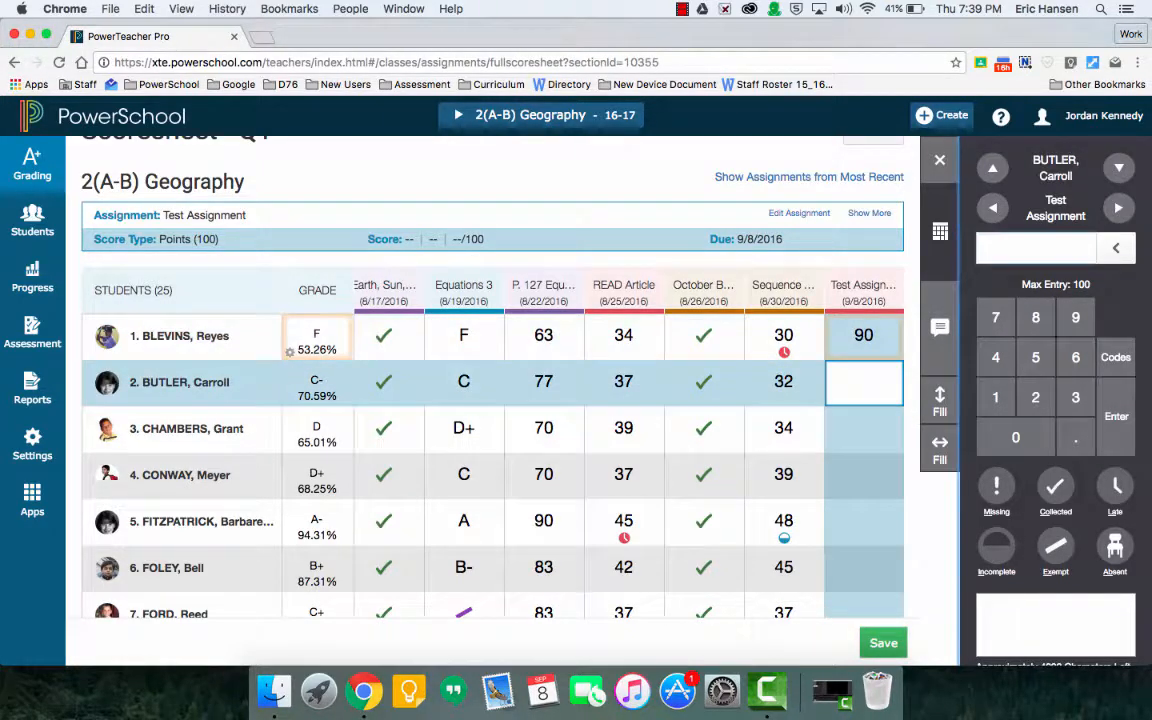
pyautogui.write('7-0')
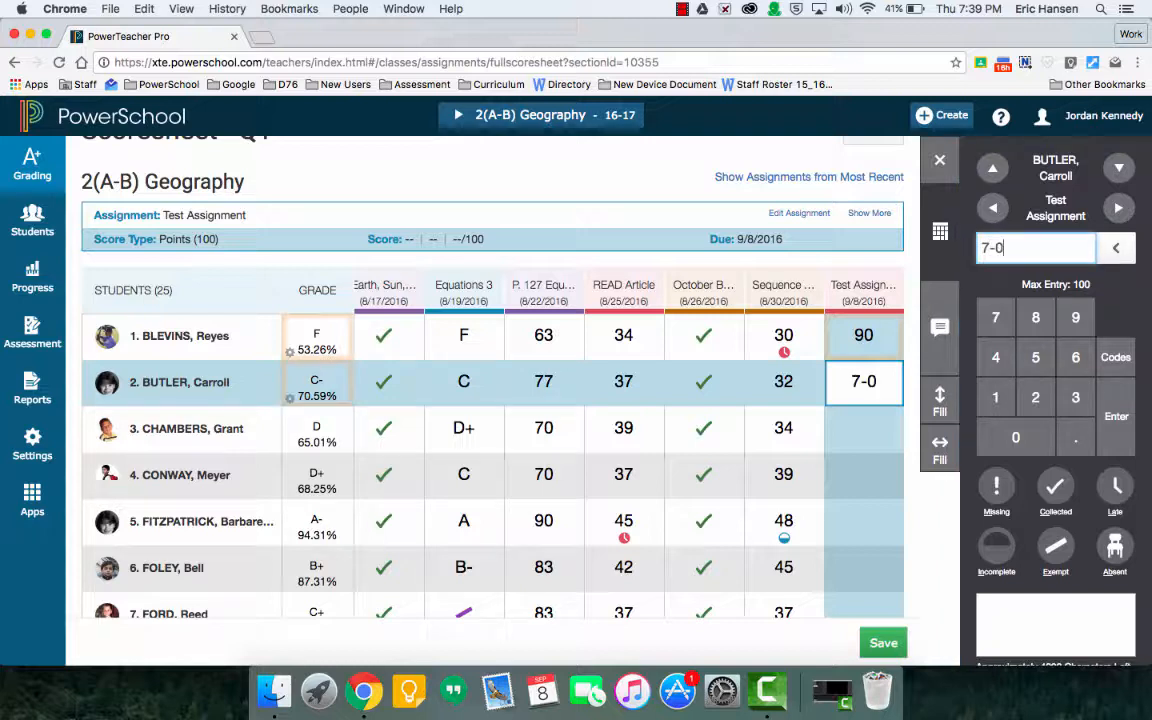
pyautogui.press('BackSpace')
pyautogui.write('0')
pyautogui.press('Return')
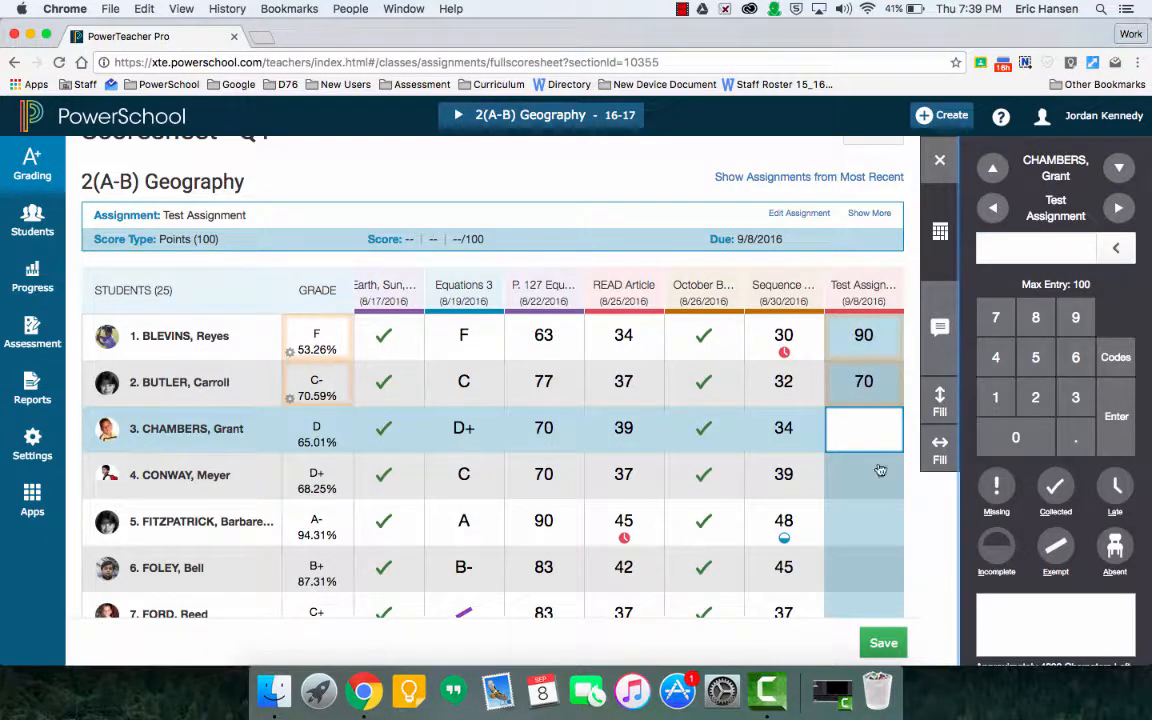
pyautogui.click(880, 638)
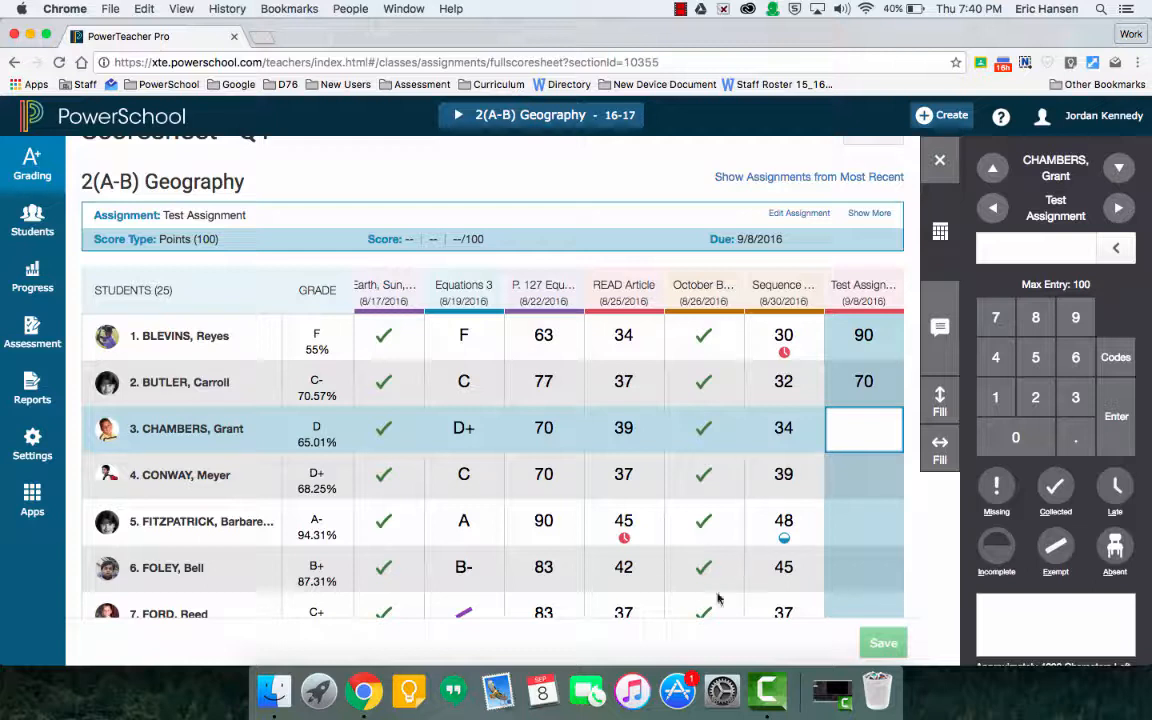
pyautogui.click(843, 686)
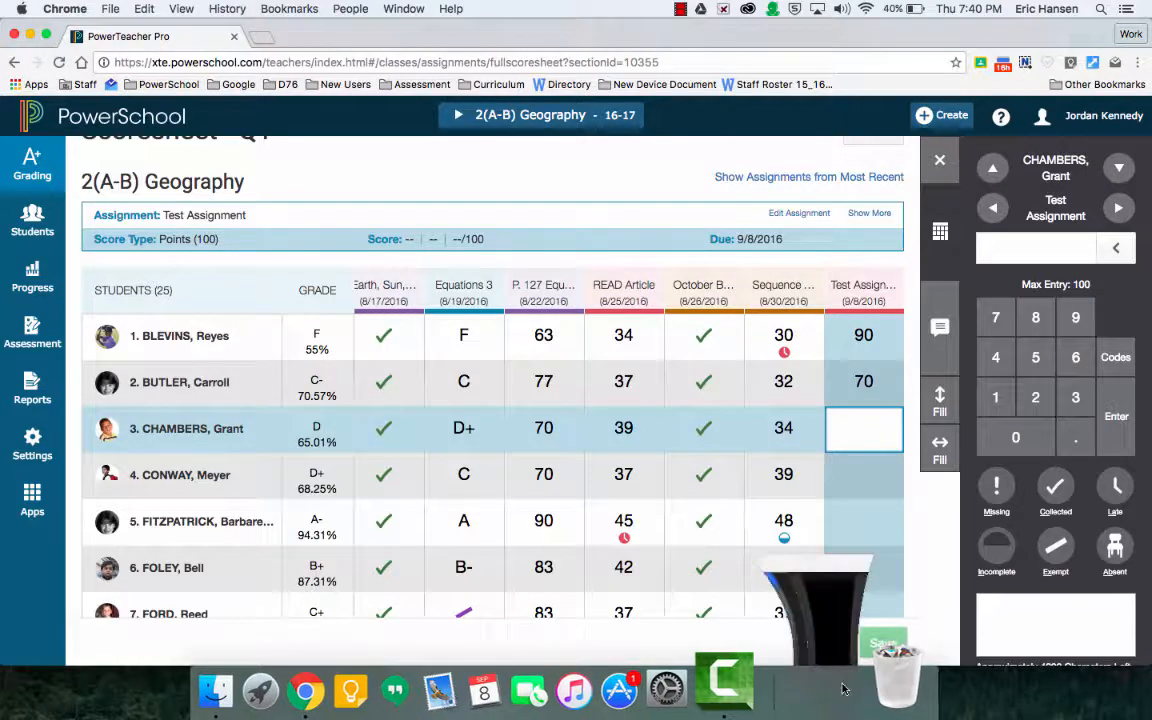